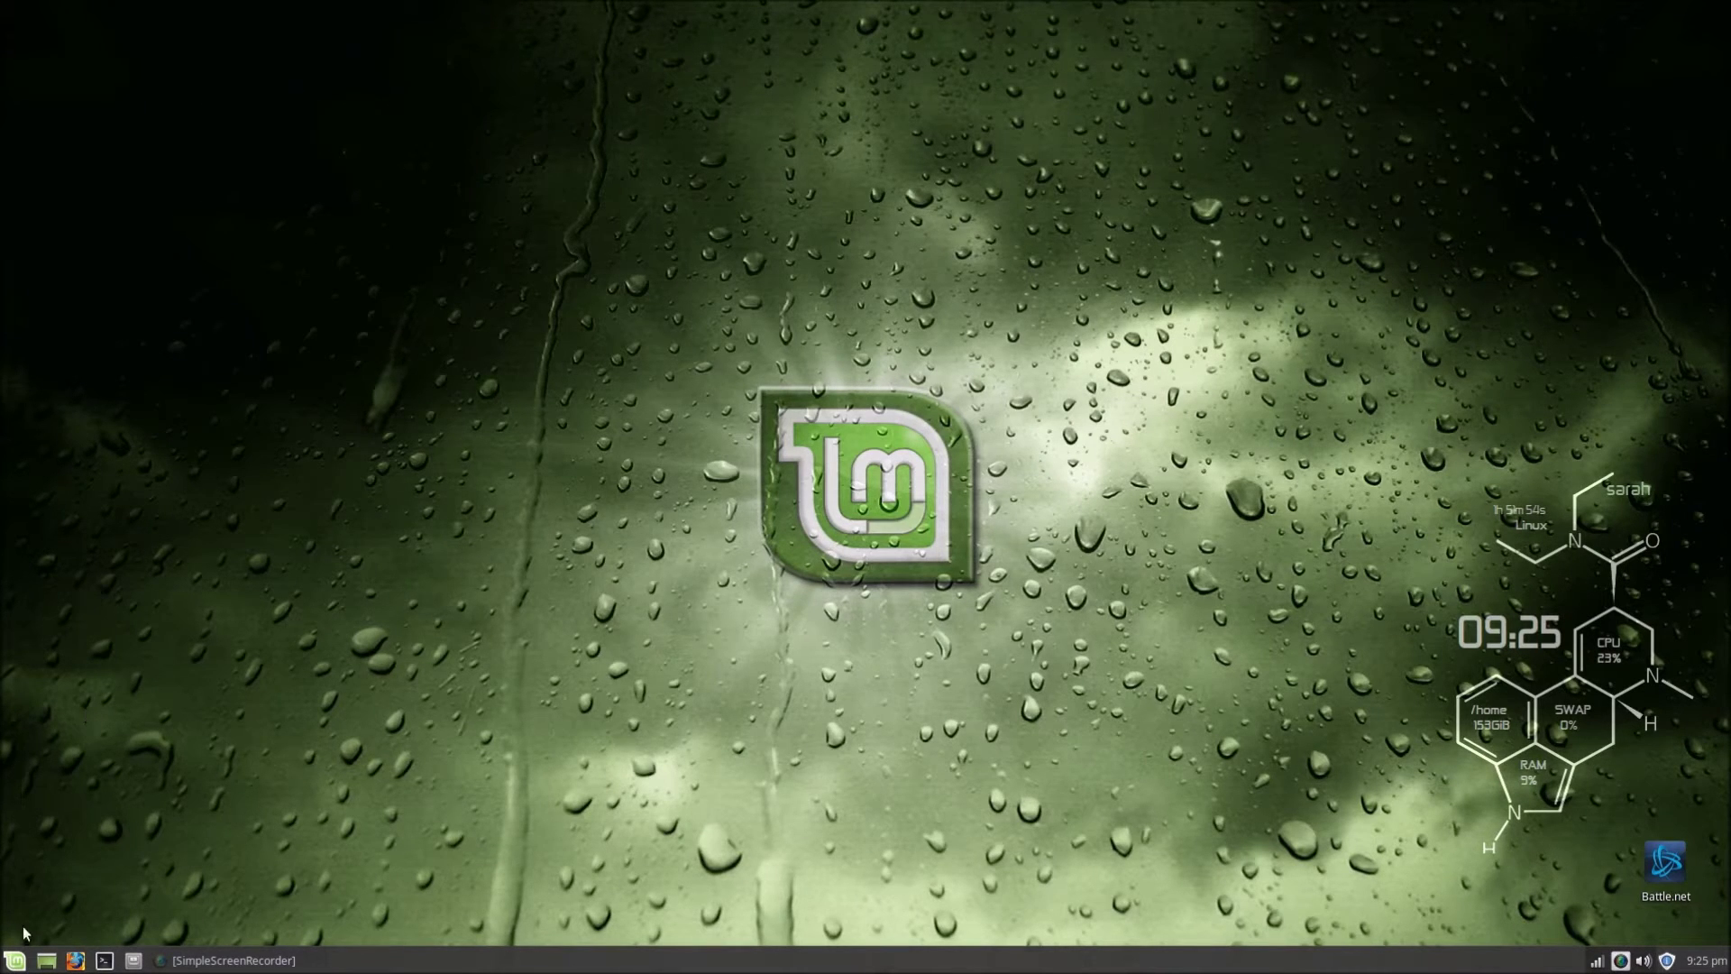
Open VirtualBox and start the Whonix-Gateway virtual machine, booting the Whonix GNU/Linux entry.
{"action": "left_click", "coordinate": [16, 958]}
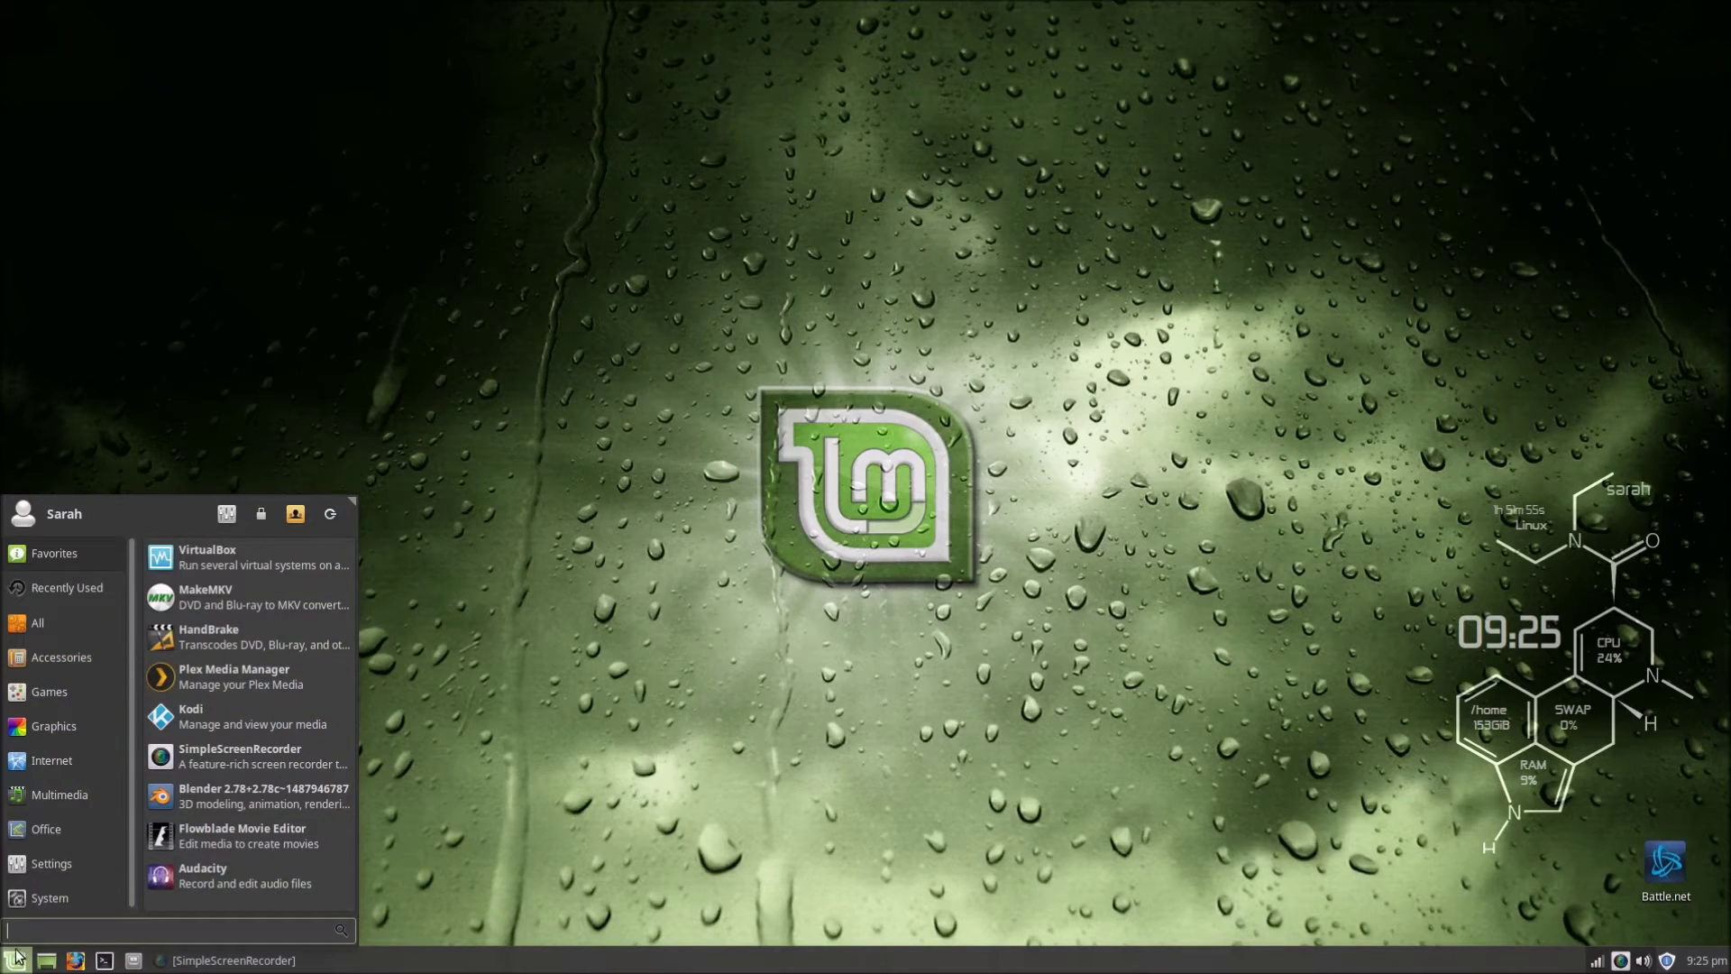
{"action": "left_click", "coordinate": [247, 561]}
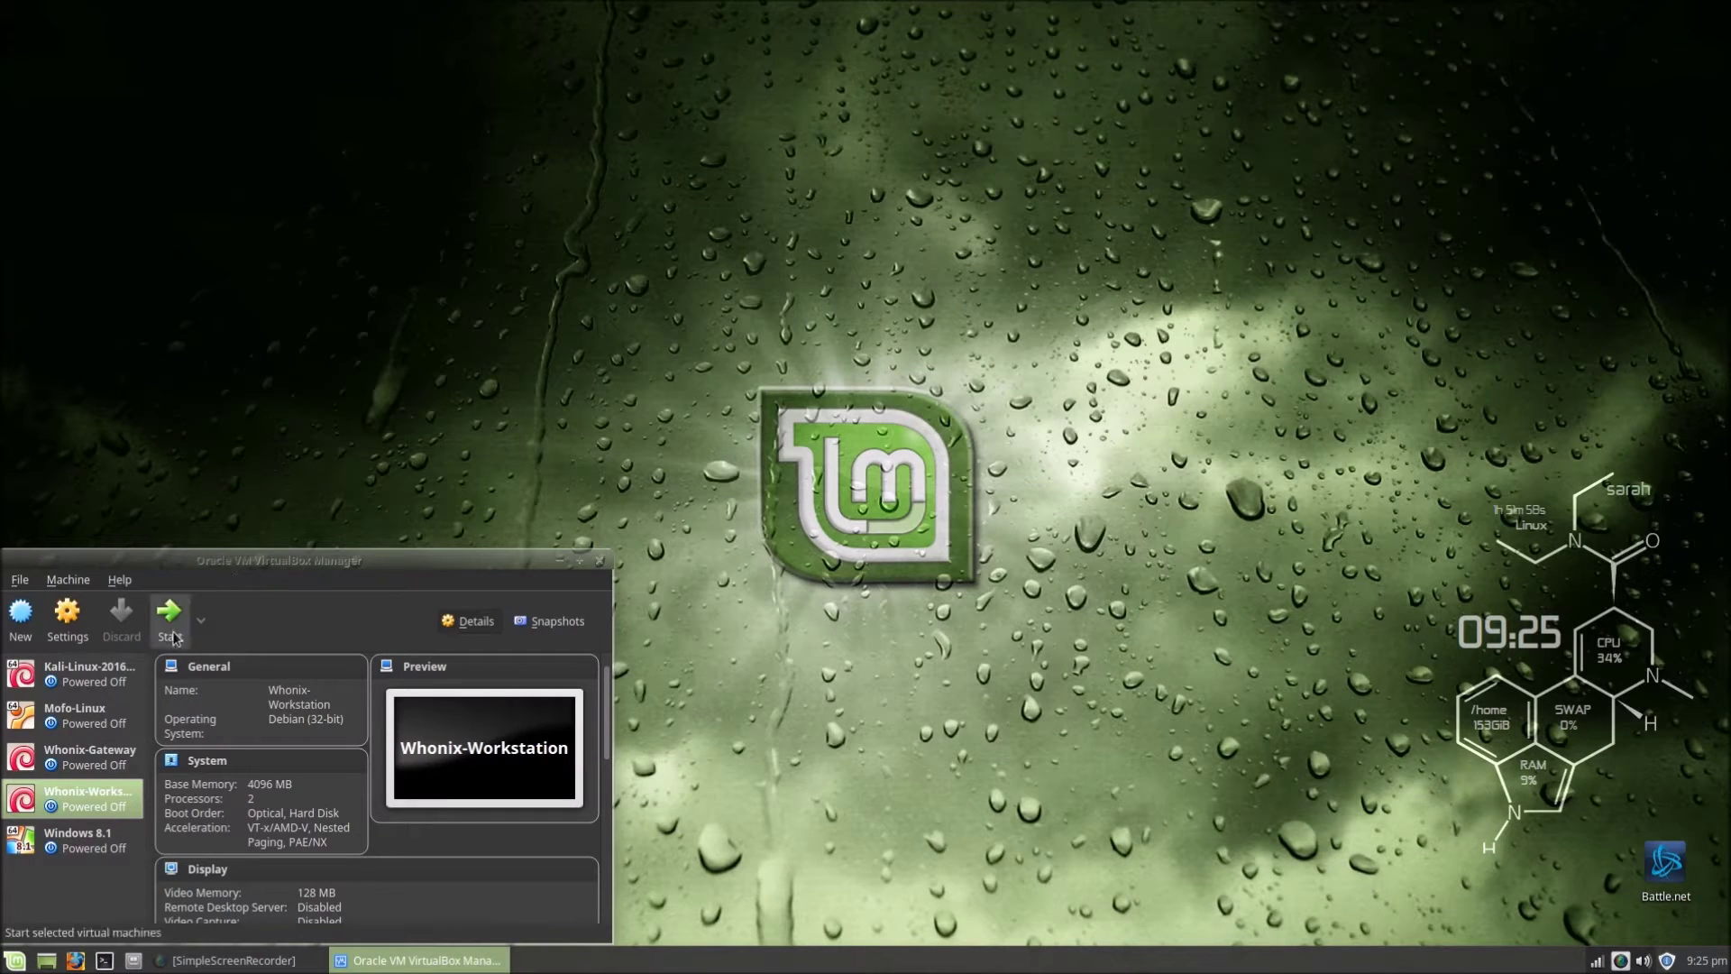
{"action": "double_click", "coordinate": [83, 754]}
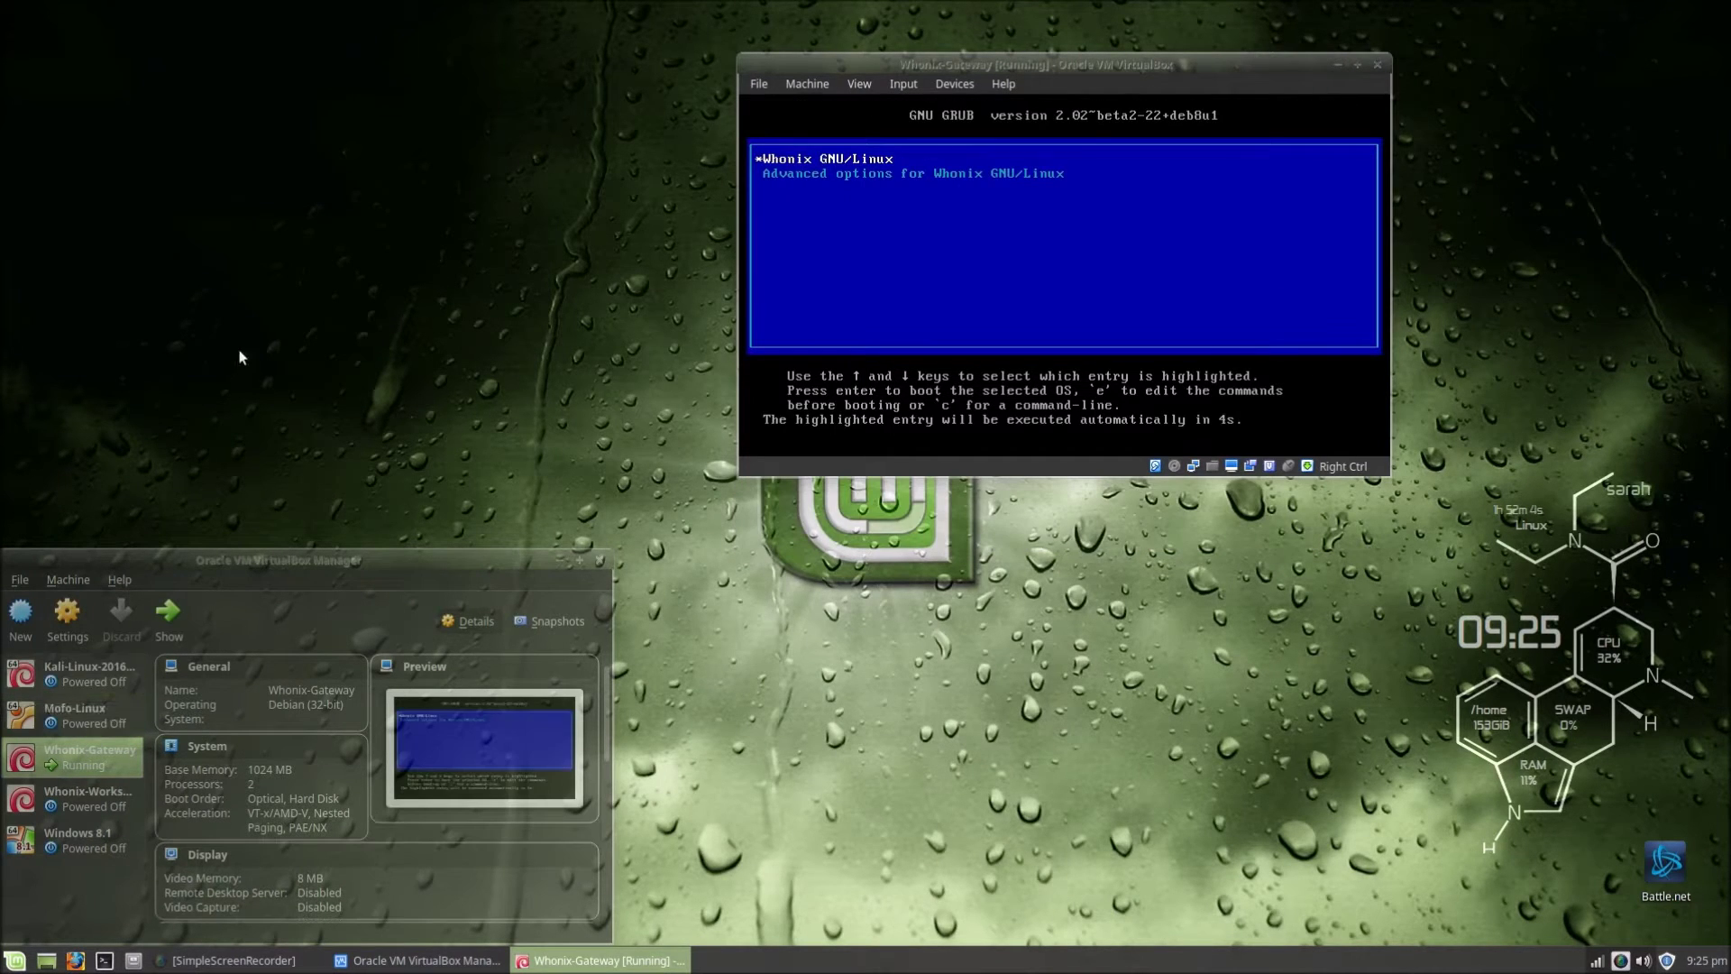
{"action": "key", "text": "Return"}
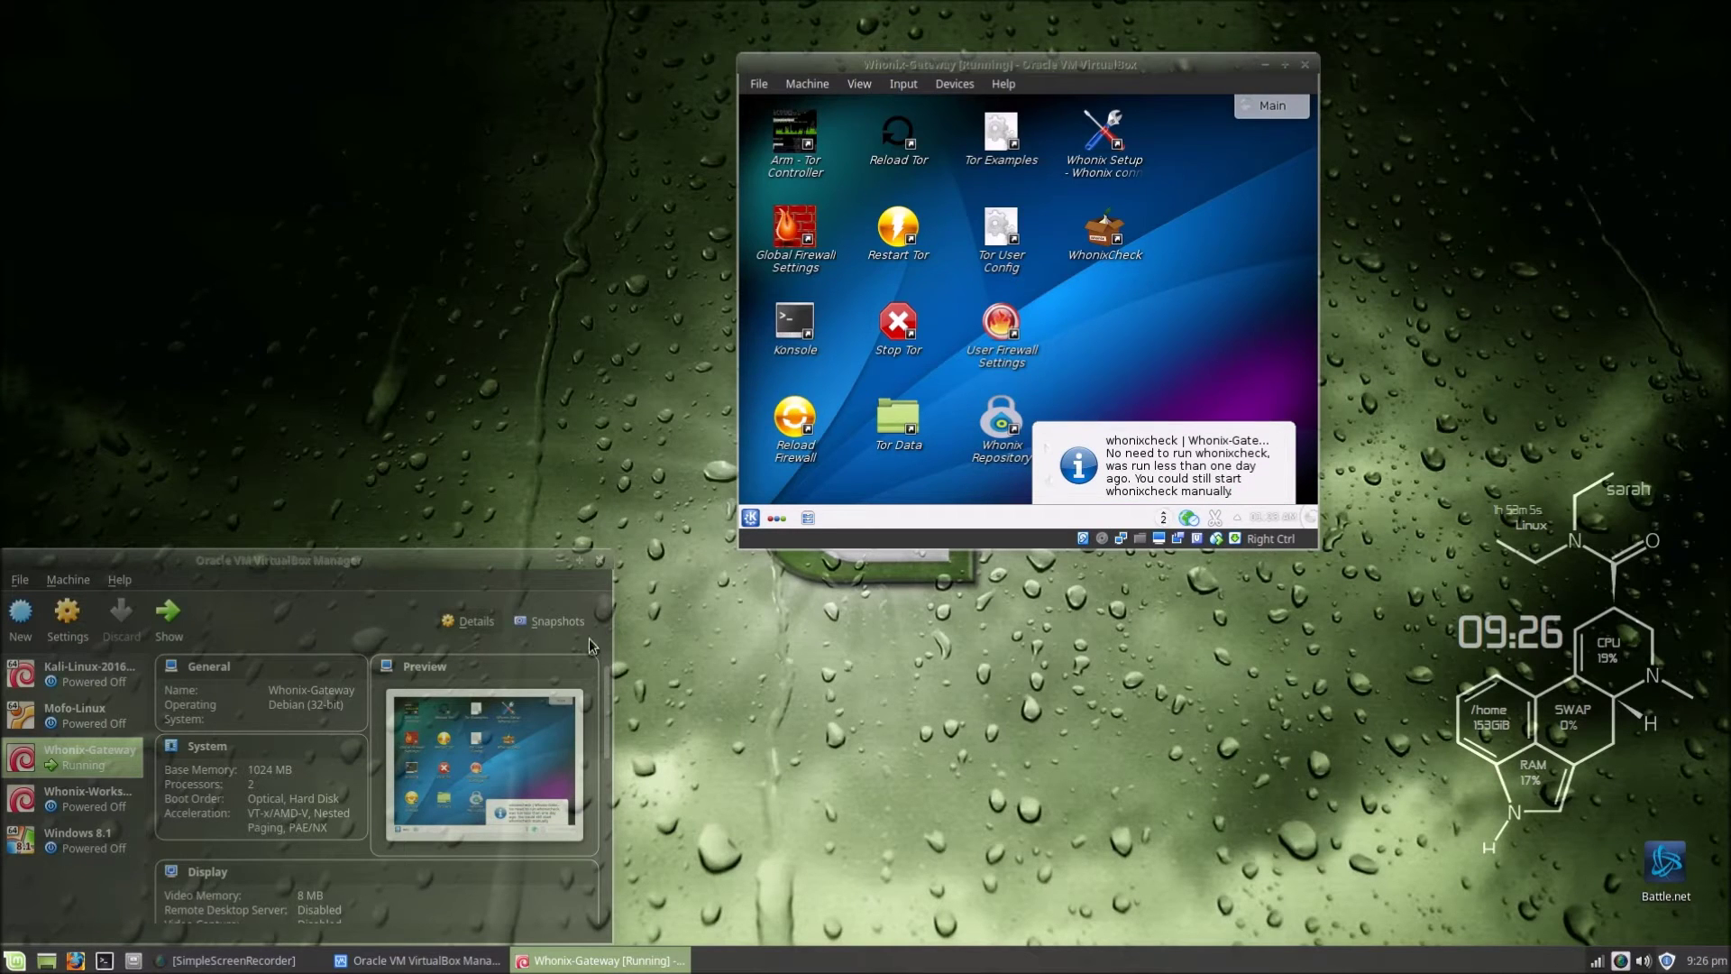
Start the Whonix-Workstation virtual machine and switch its display to full-screen mode.
{"action": "double_click", "coordinate": [101, 794]}
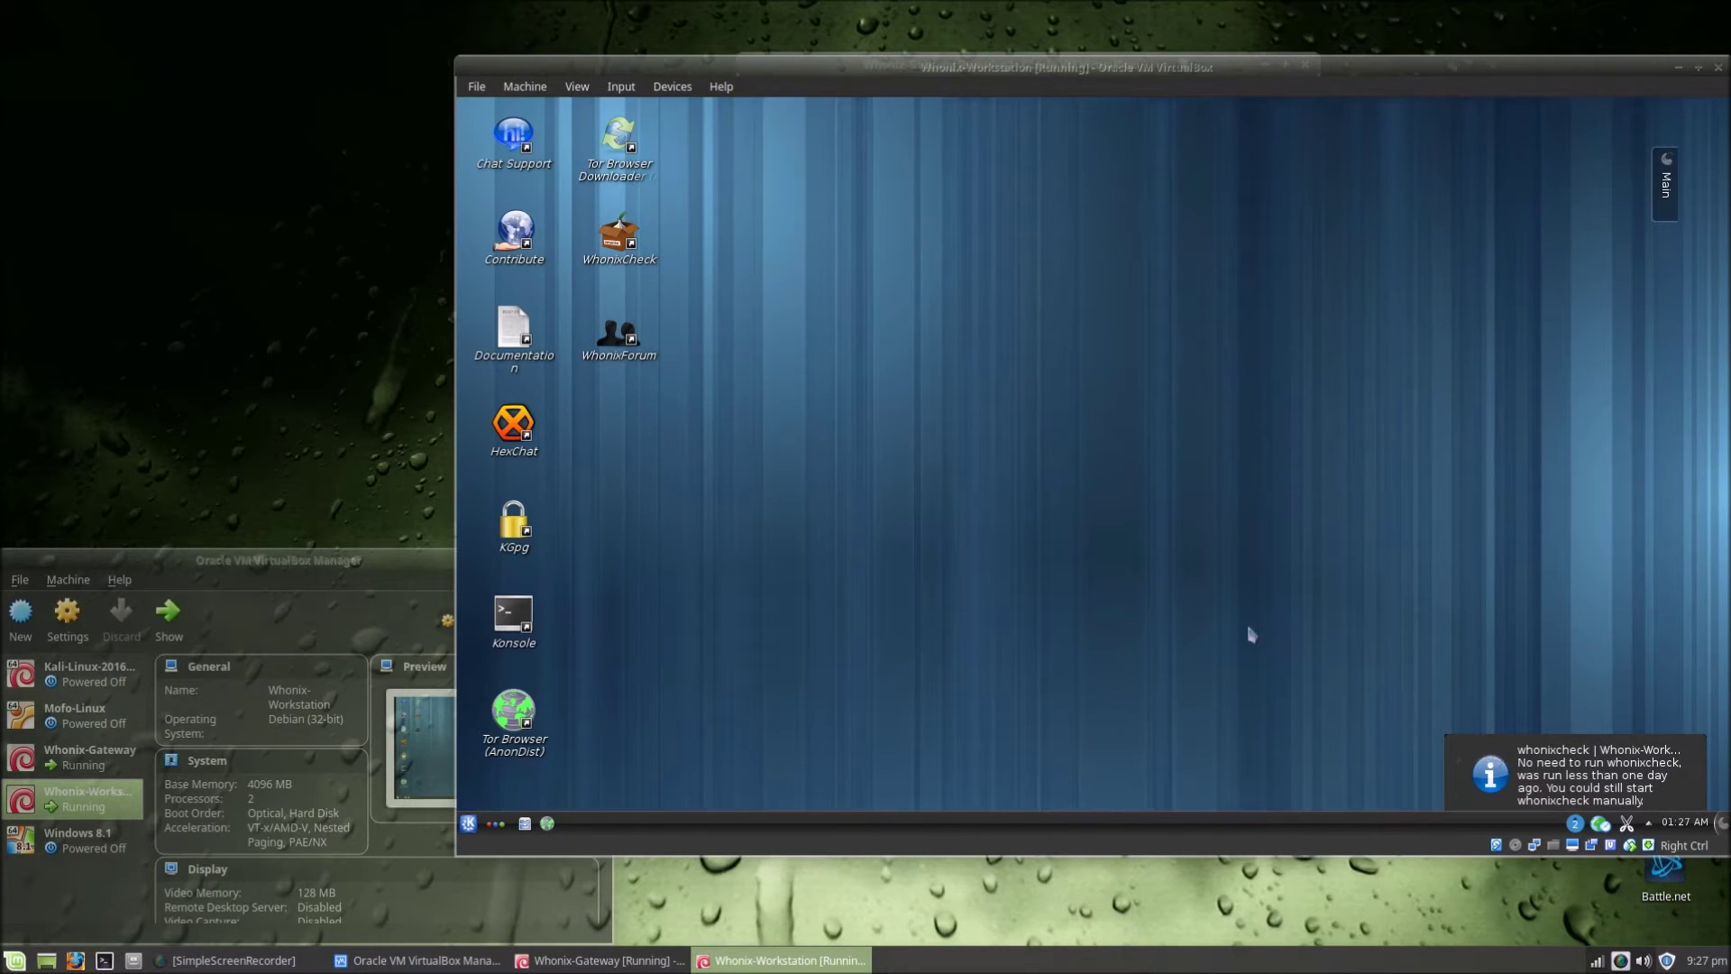
{"action": "left_click", "coordinate": [571, 87]}
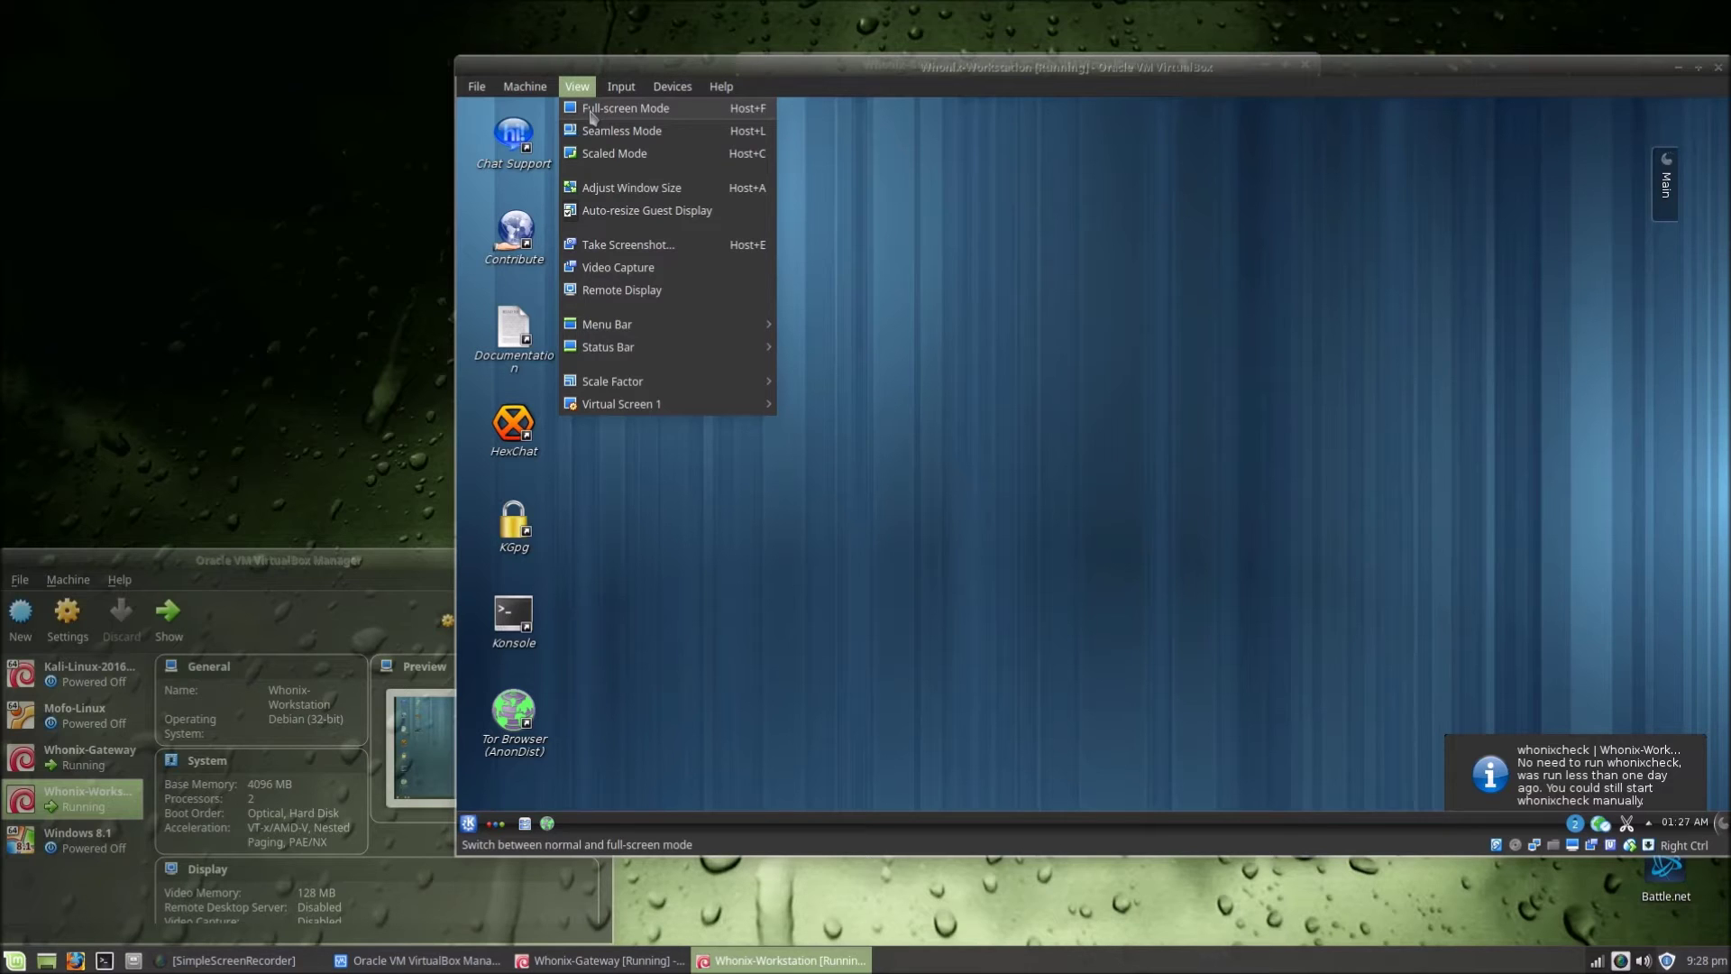
{"action": "left_click", "coordinate": [590, 110]}
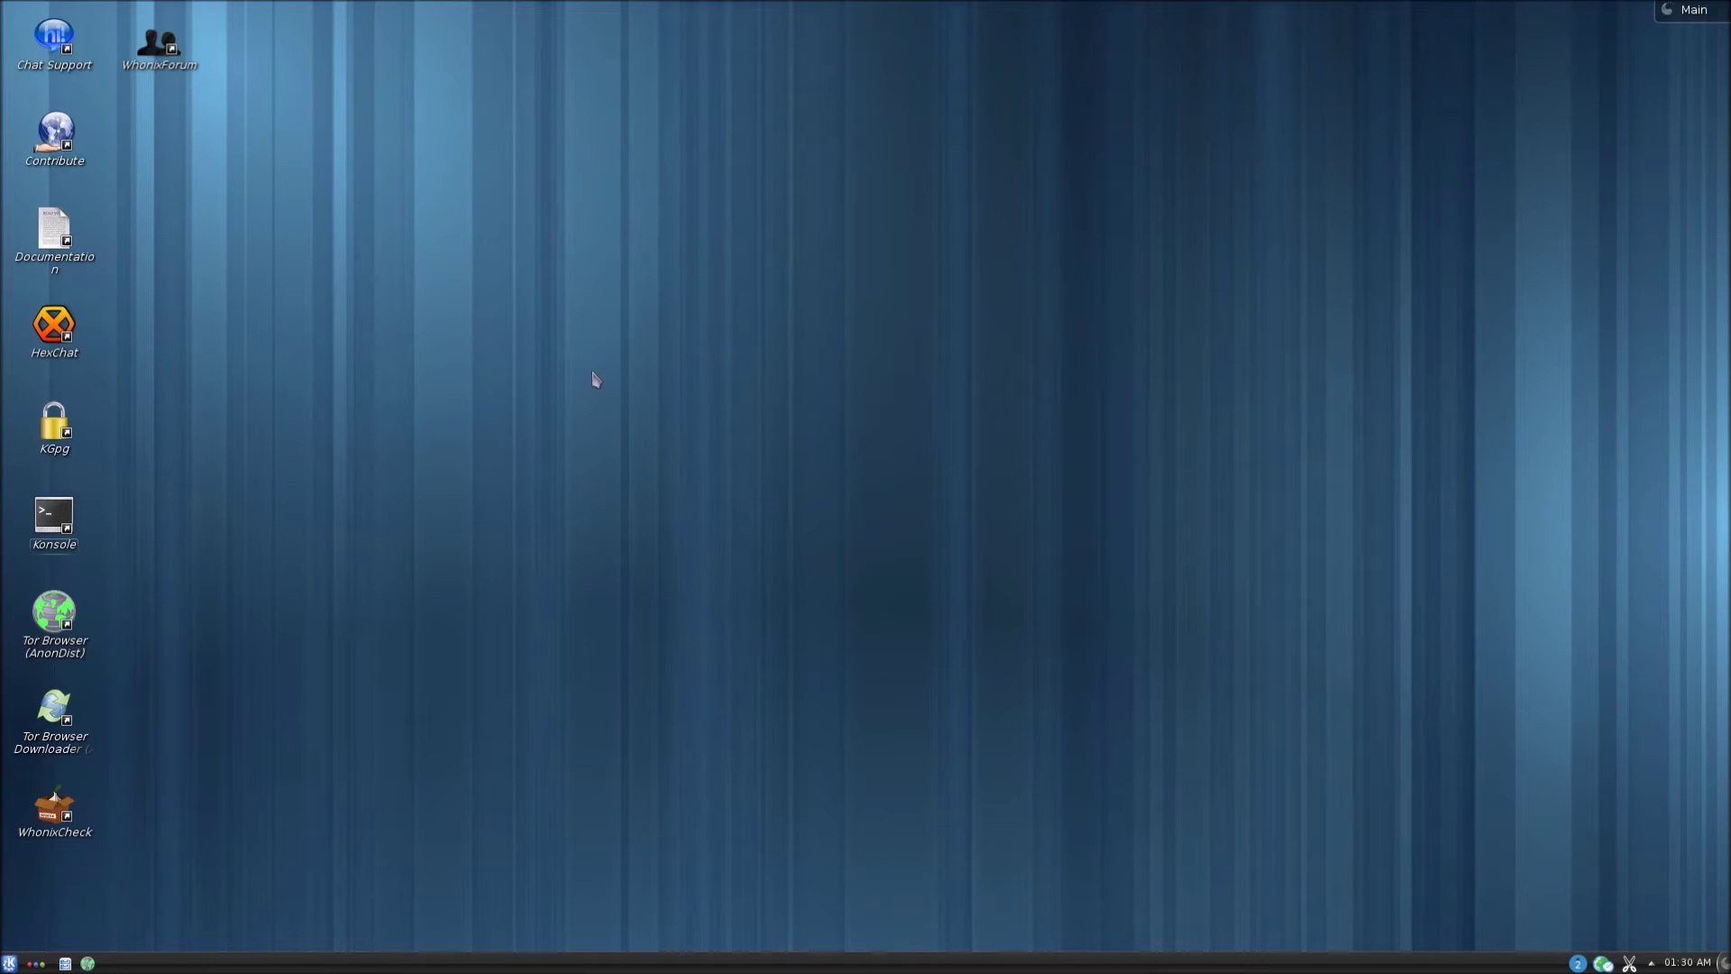
Open Konsole with enlarged text, review the default account details in the welcome message, and clear the terminal.
{"action": "left_click", "coordinate": [59, 516]}
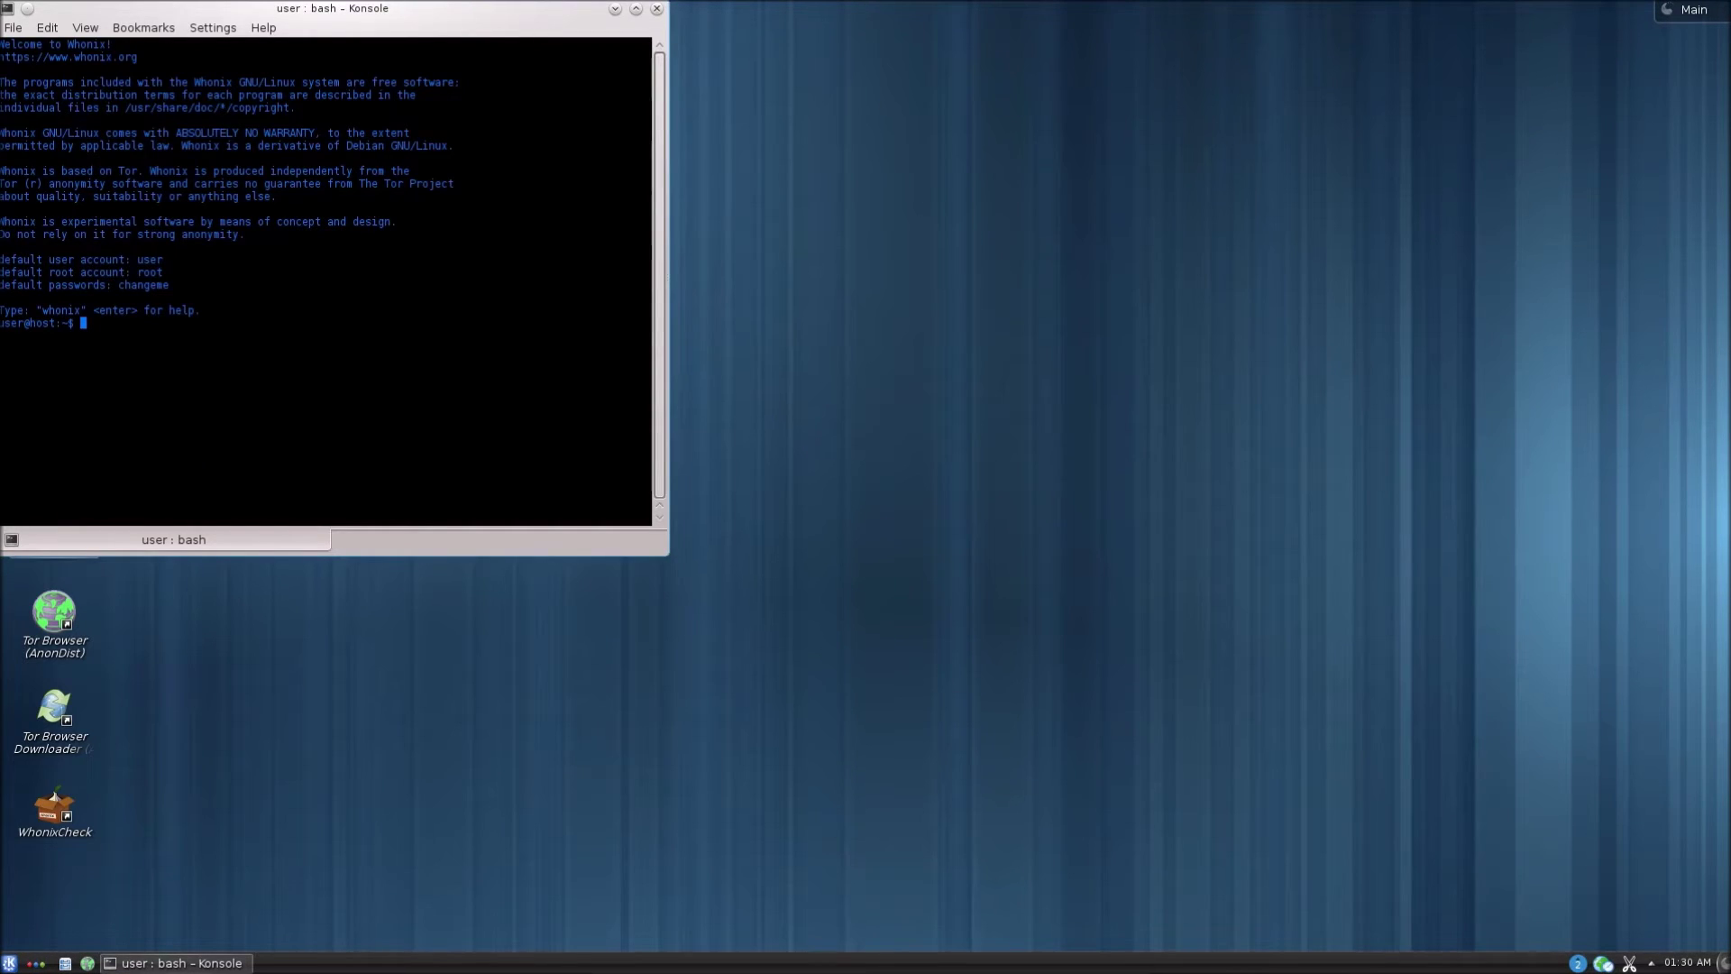
{"action": "key", "text": "ctrl+plus"}
{"action": "key", "text": "ctrl+plus"}
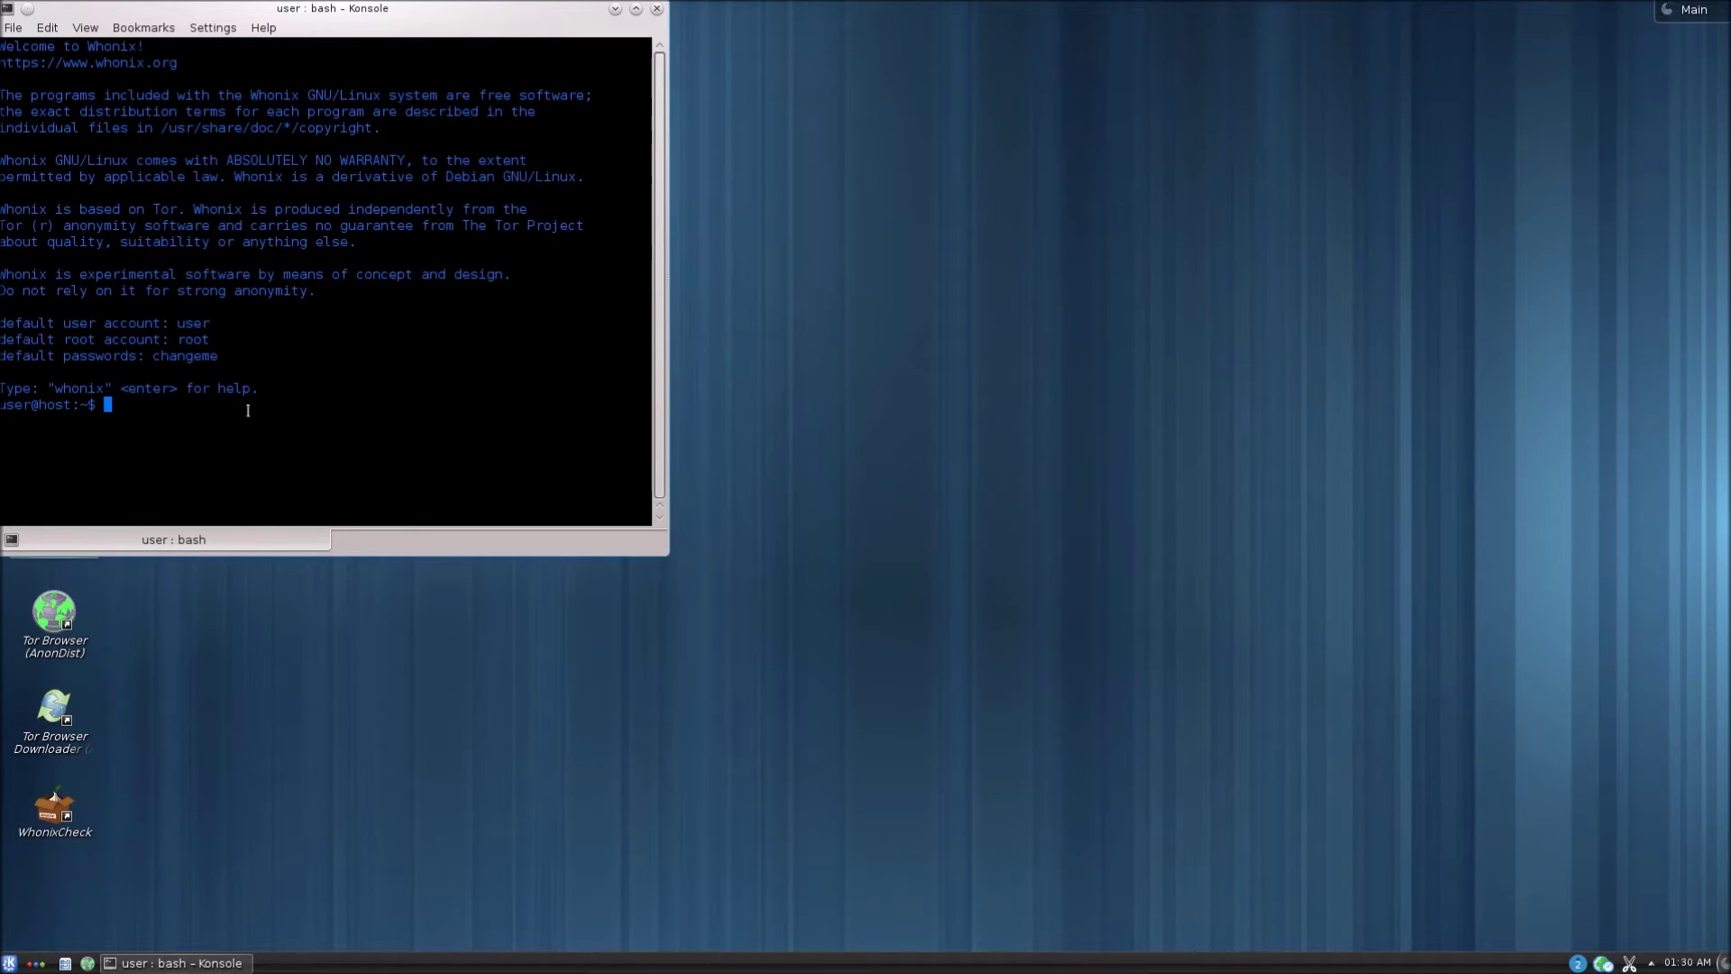
{"action": "left_click_drag", "start_coordinate": [236, 371], "coordinate": [2, 324]}
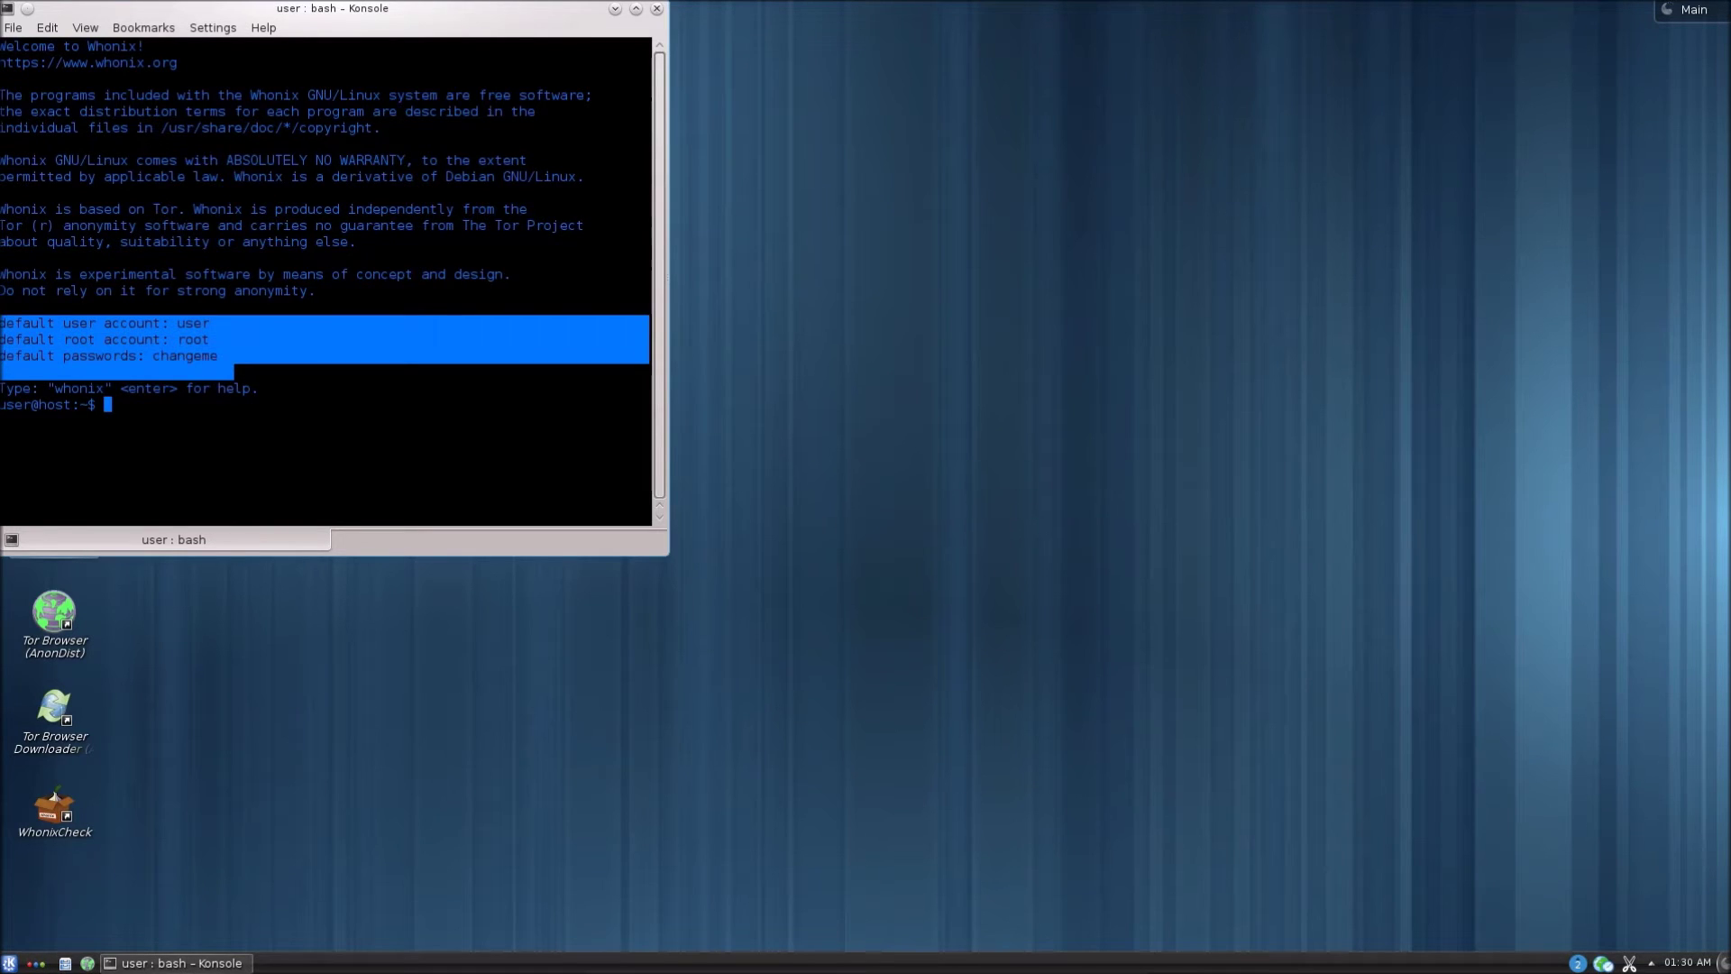
{"action": "left_click", "coordinate": [123, 408]}
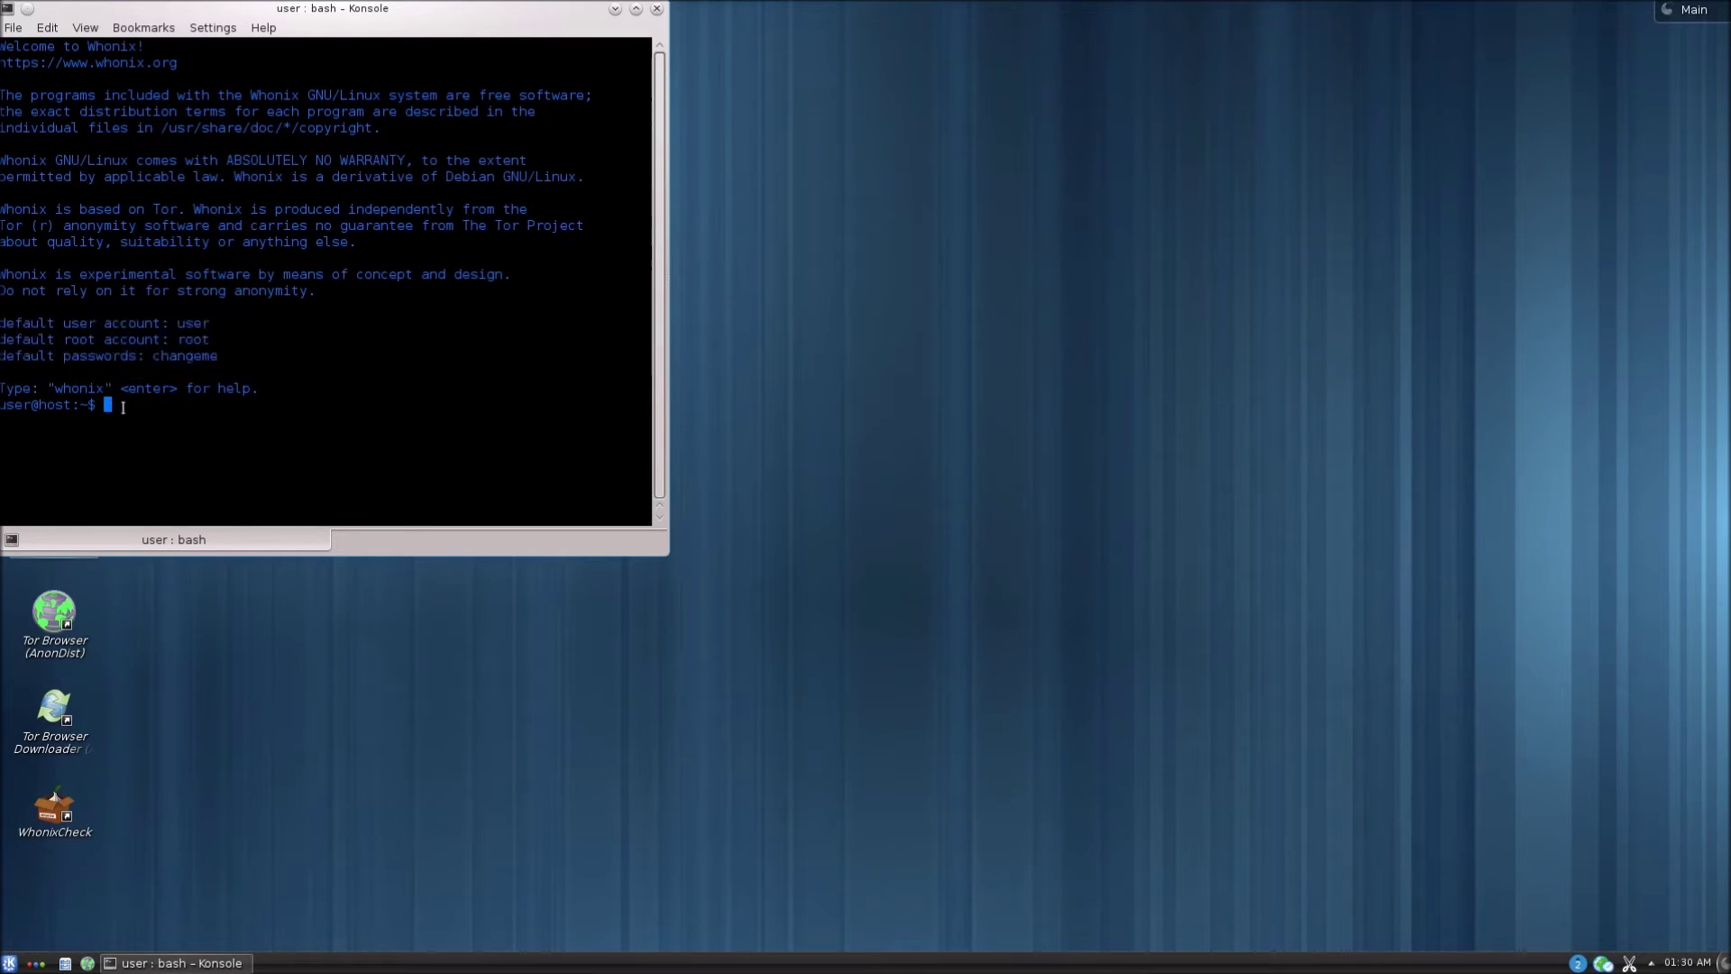
{"action": "type", "text": "clear"}
{"action": "key", "text": "Return"}
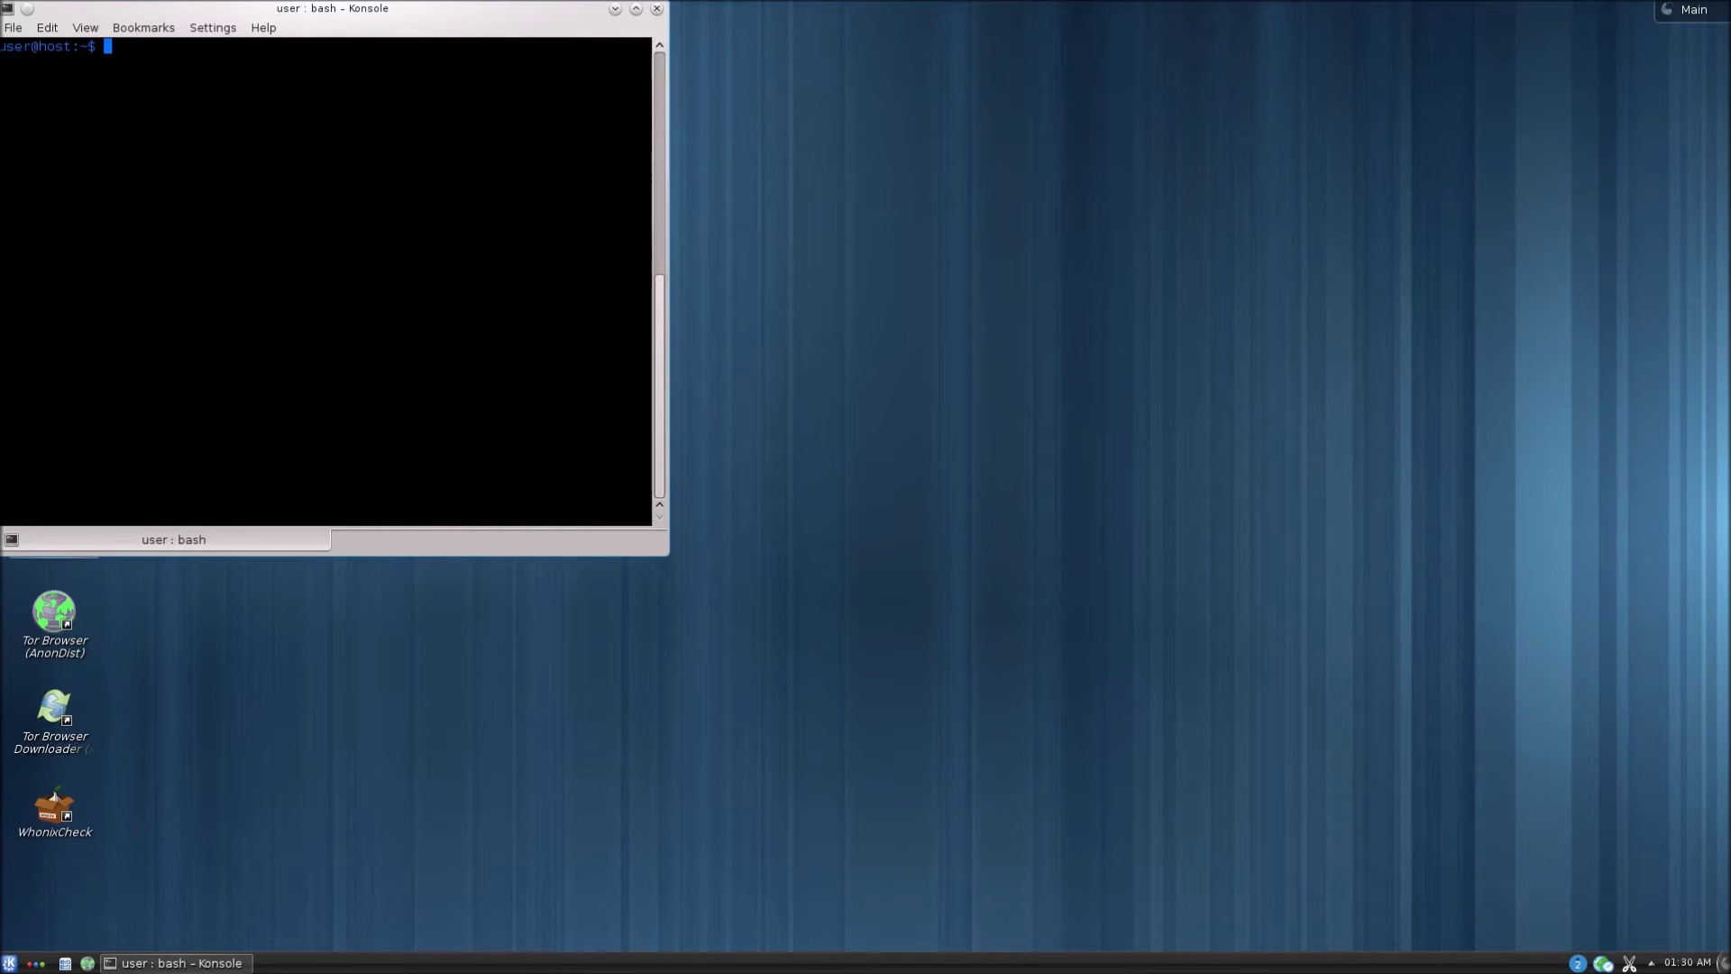
Switch to a root shell with sudo su, entering the user account's password.
{"action": "type", "text": "sudo su"}
{"action": "key", "text": "Return"}
{"action": "type", "text": "*******"}
{"action": "key", "text": "Return"}
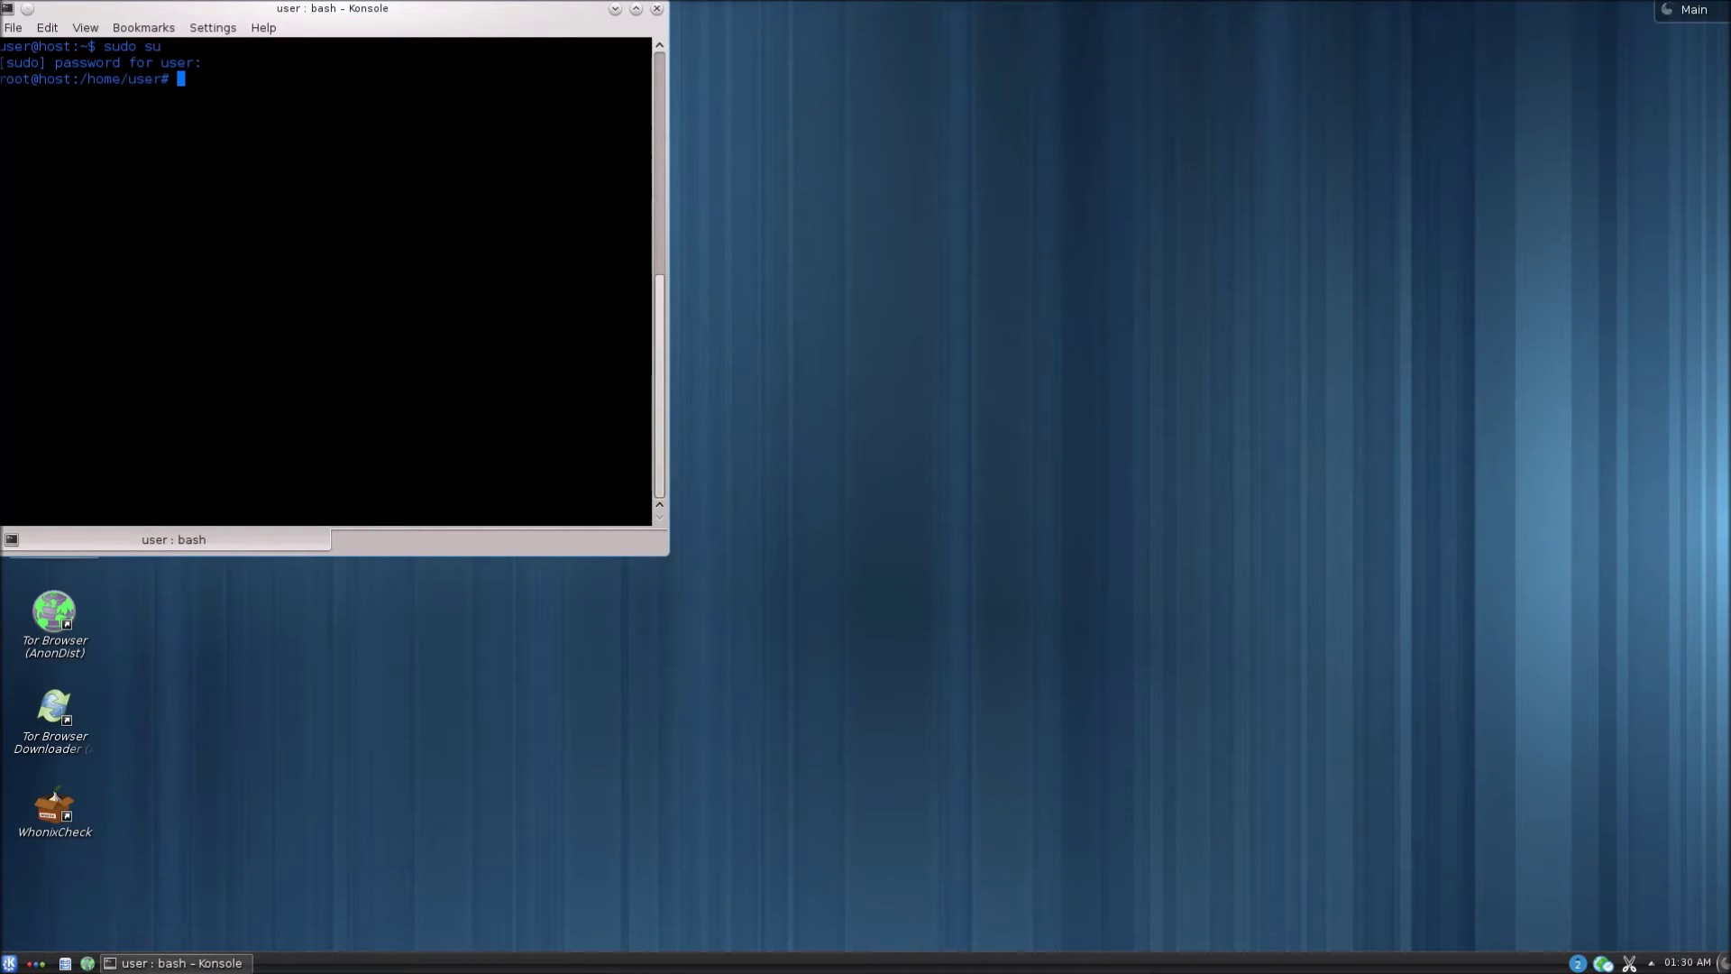
Change the root account's password with passwd, entering and retyping the new password.
{"action": "type", "text": "passwd"}
{"action": "key", "text": "Return"}
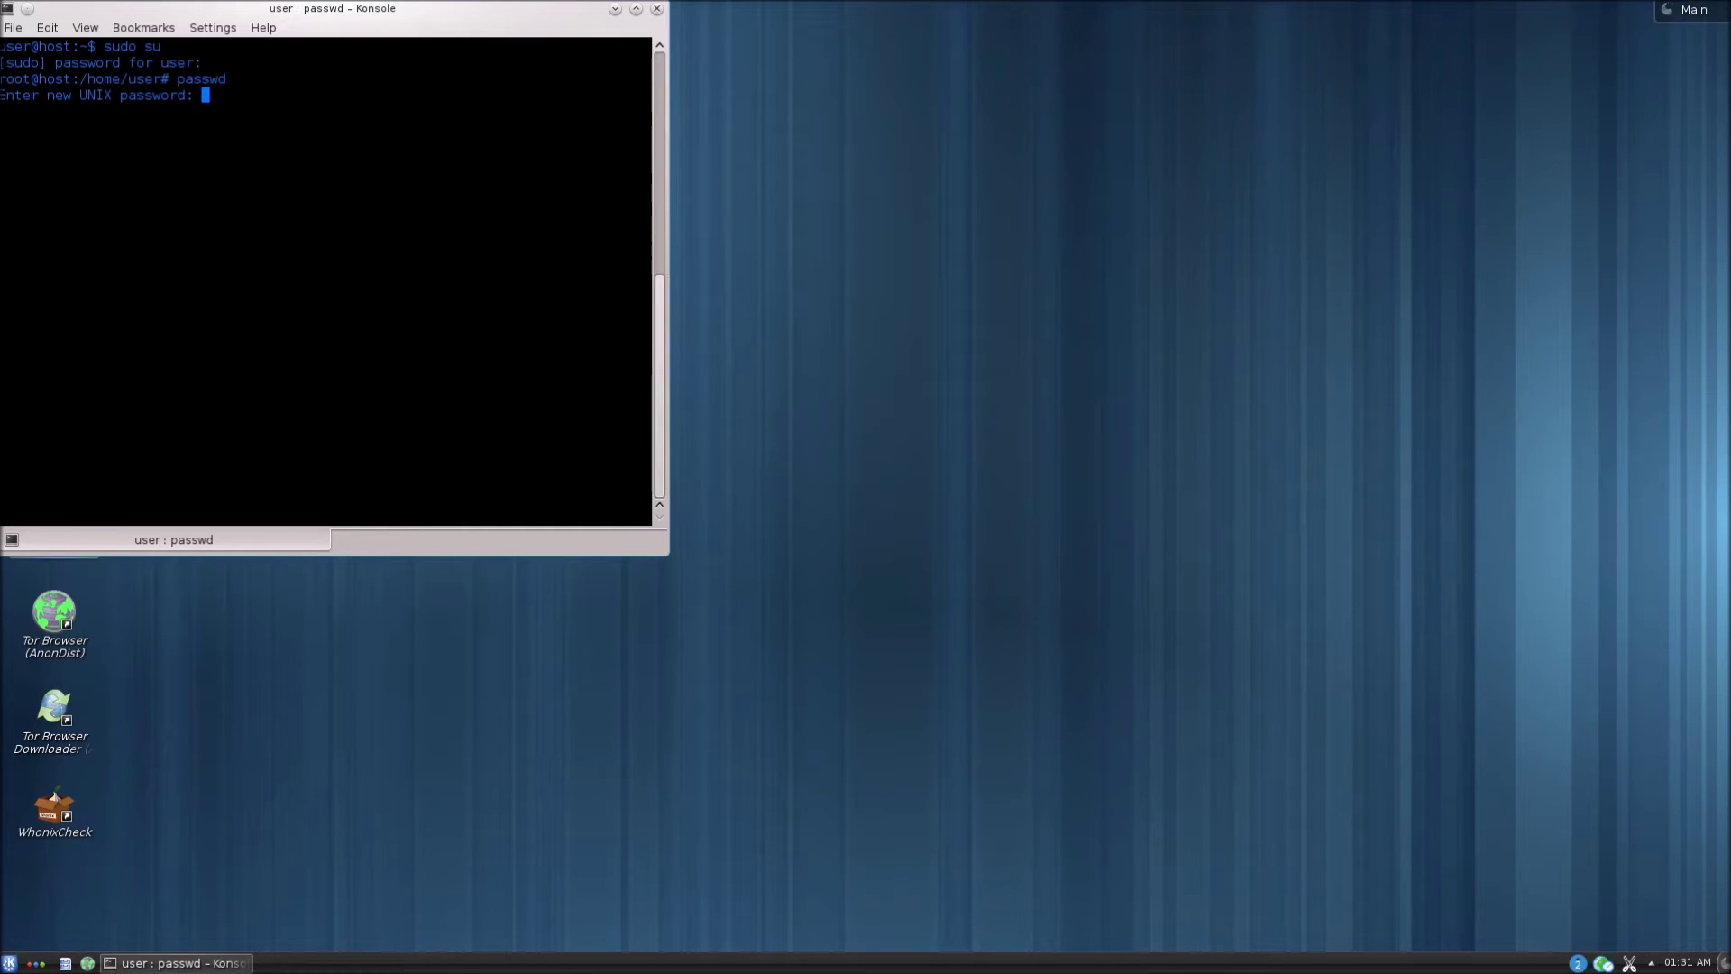
{"action": "key", "text": "Return"}
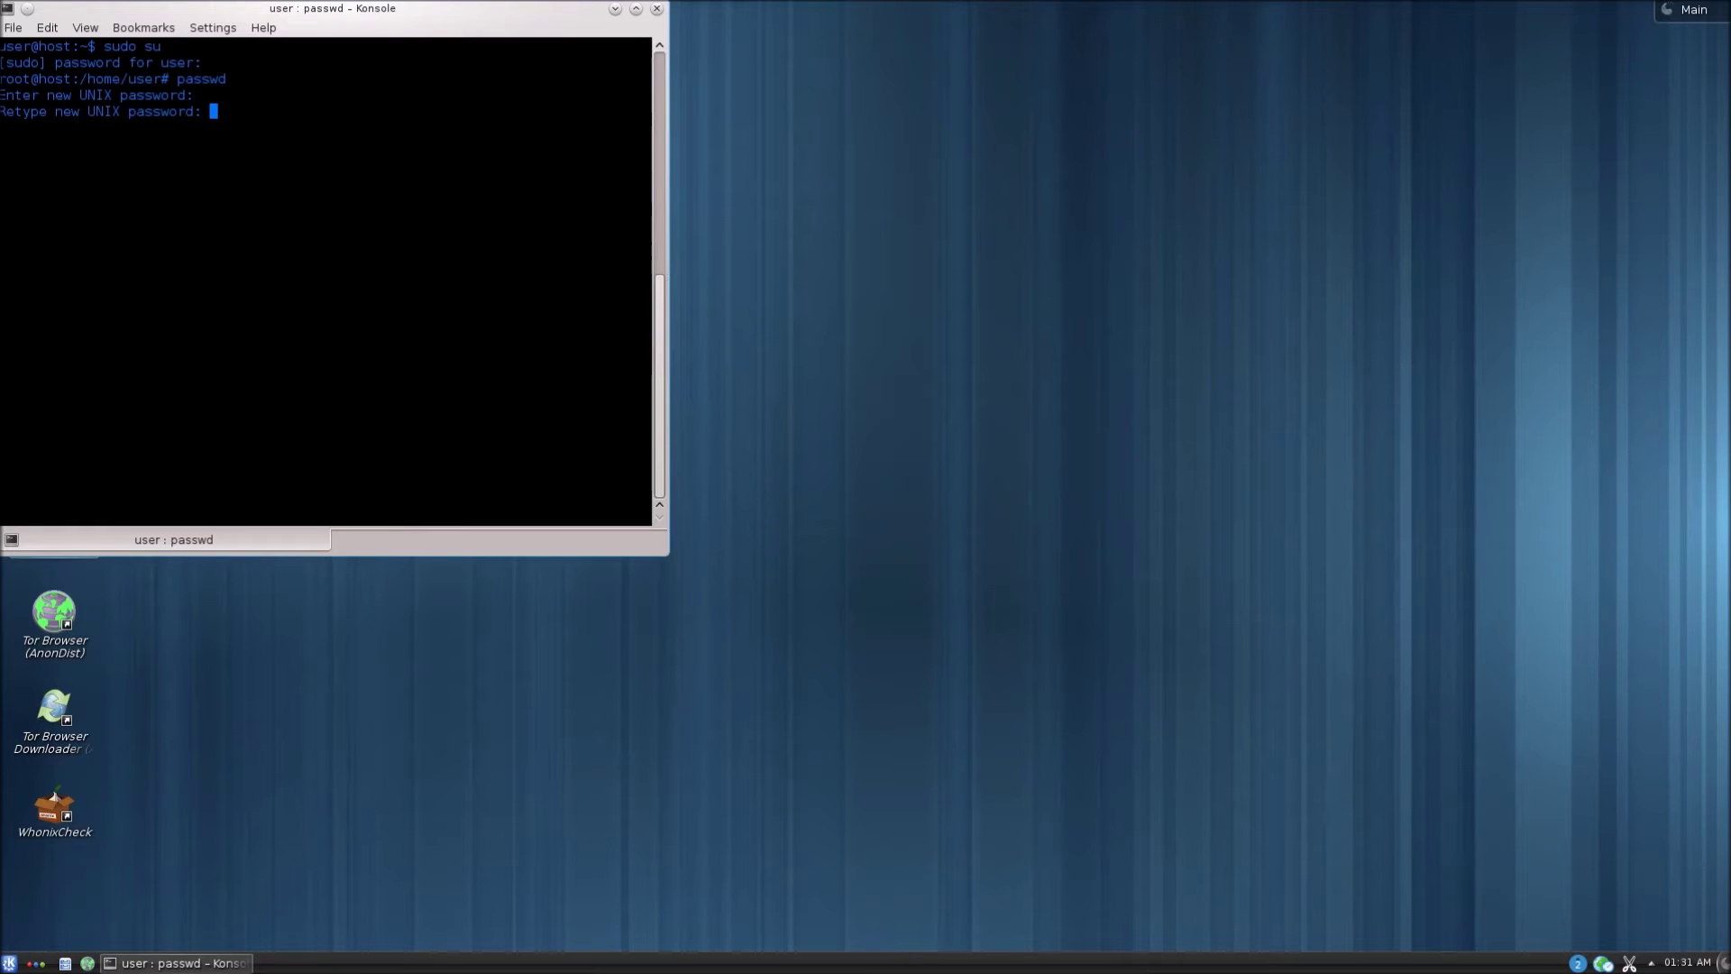
{"action": "key", "text": "Return"}
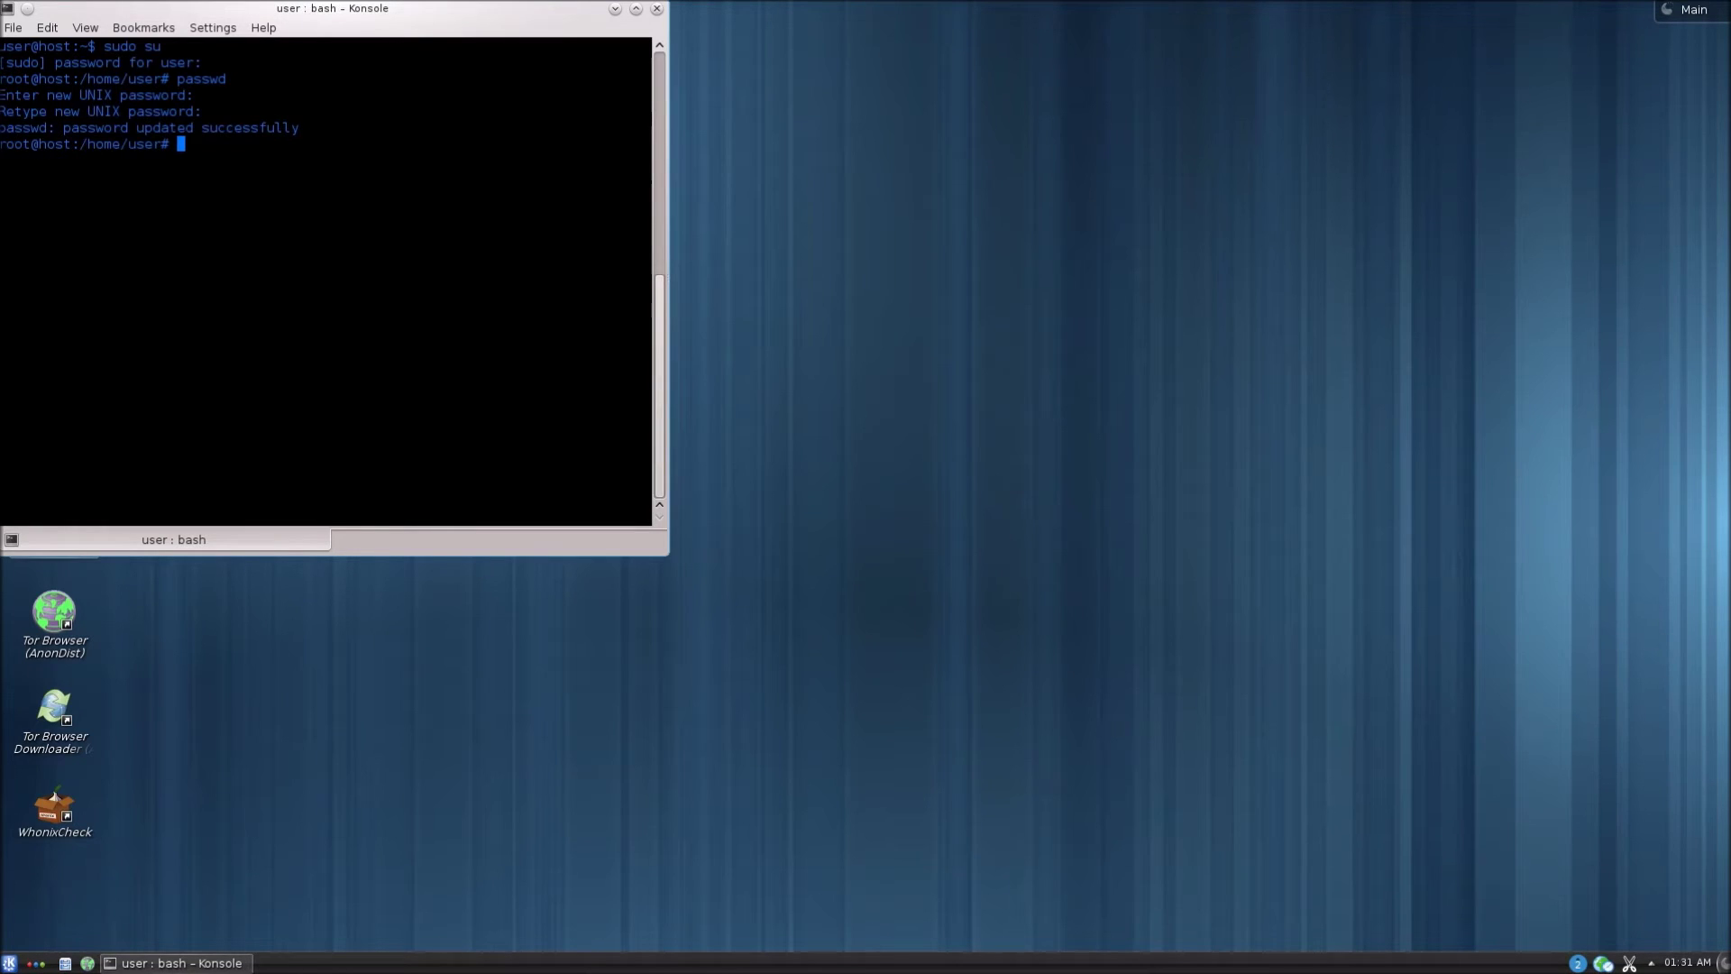
Change the password of the account named user with passwd user, entering and retyping the new password.
{"action": "type", "text": "passwd user"}
{"action": "key", "text": "Return"}
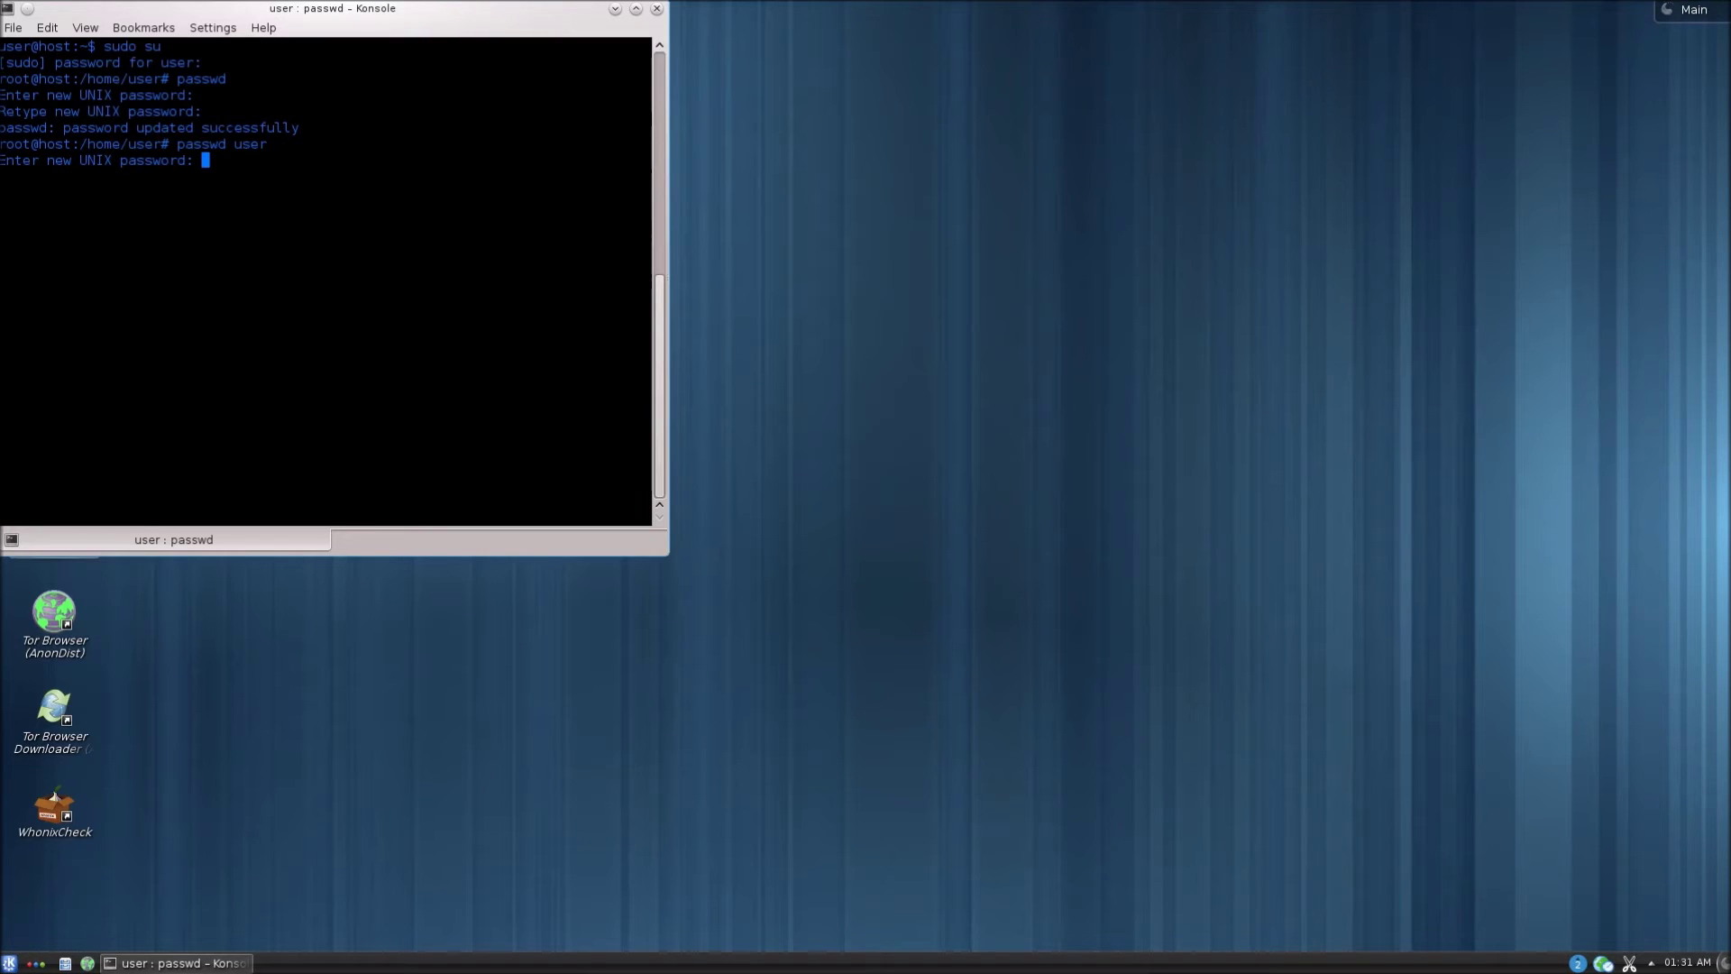
{"action": "key", "text": "Return"}
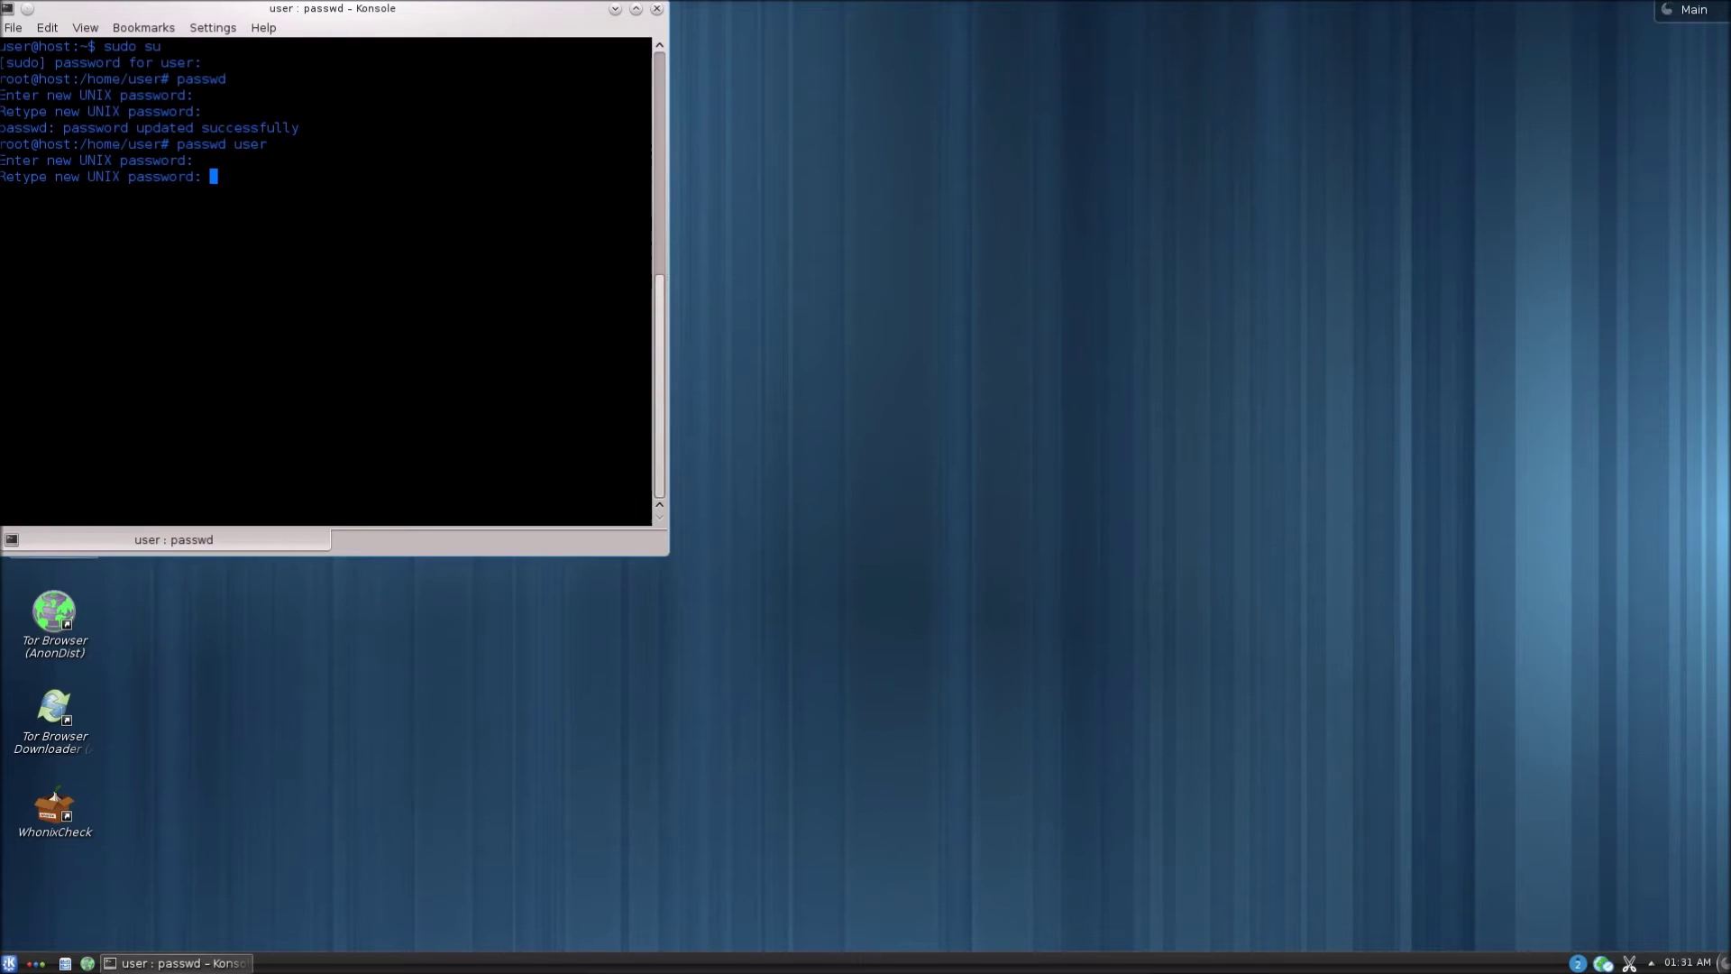
{"action": "key", "text": "Return"}
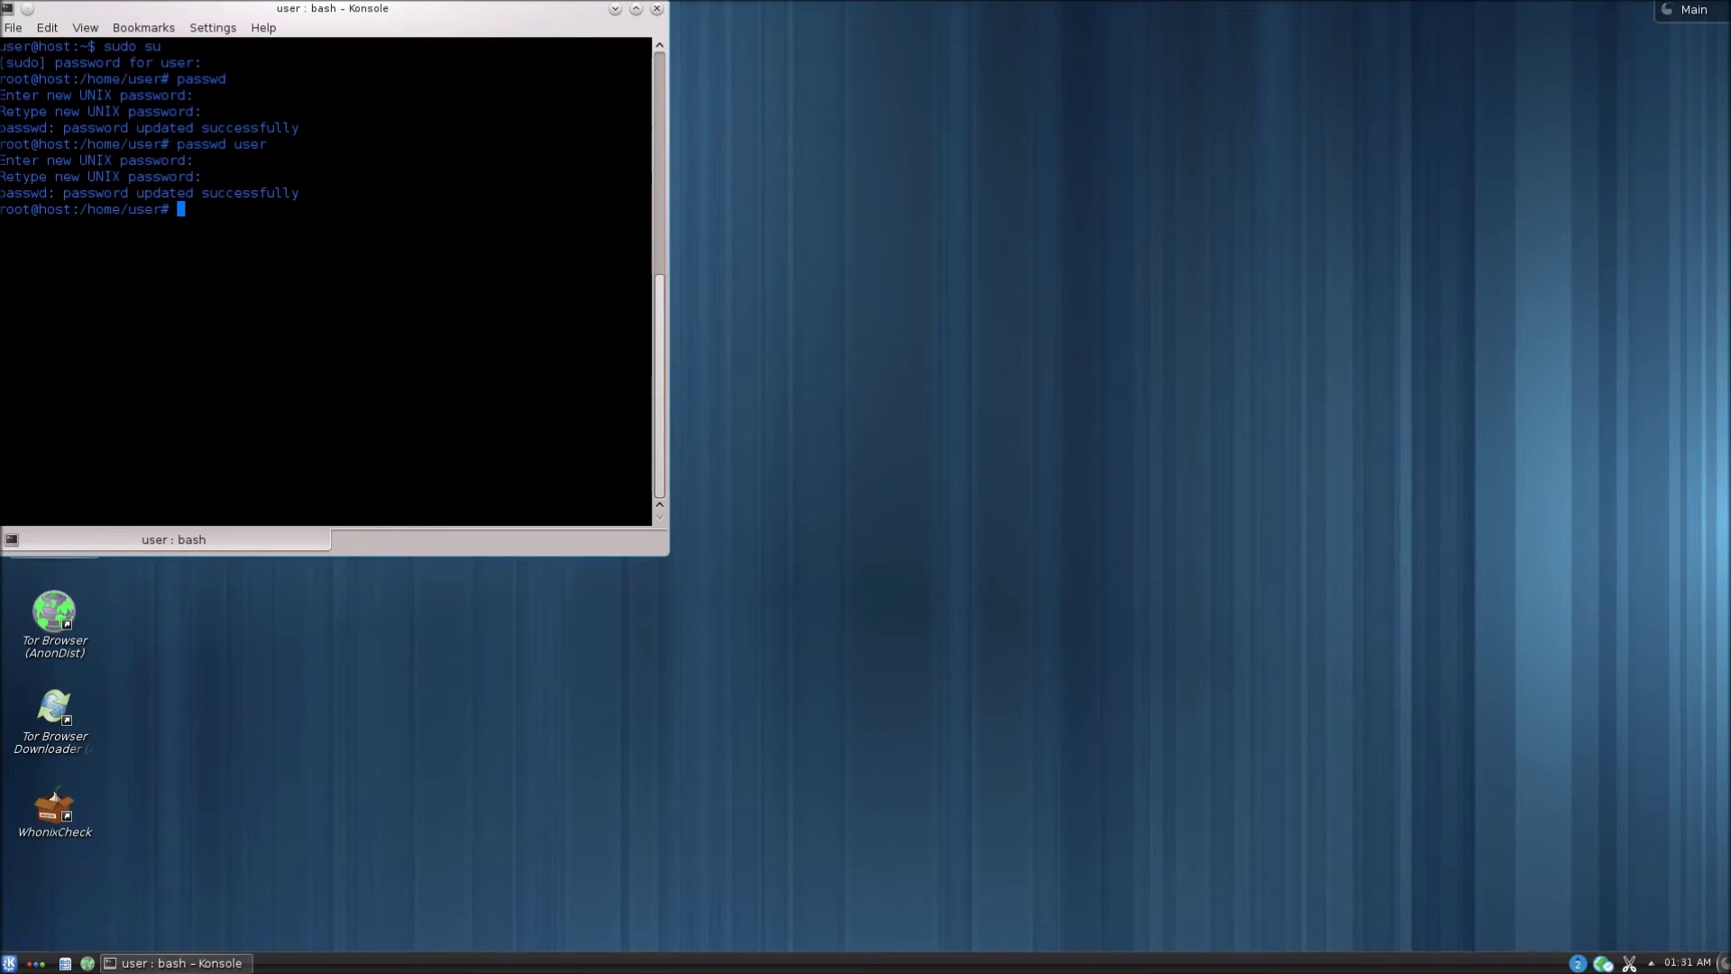
Clear and close the terminal, and run WhonixCheck on the workstation.
{"action": "type", "text": "clear"}
{"action": "key", "text": "Return"}
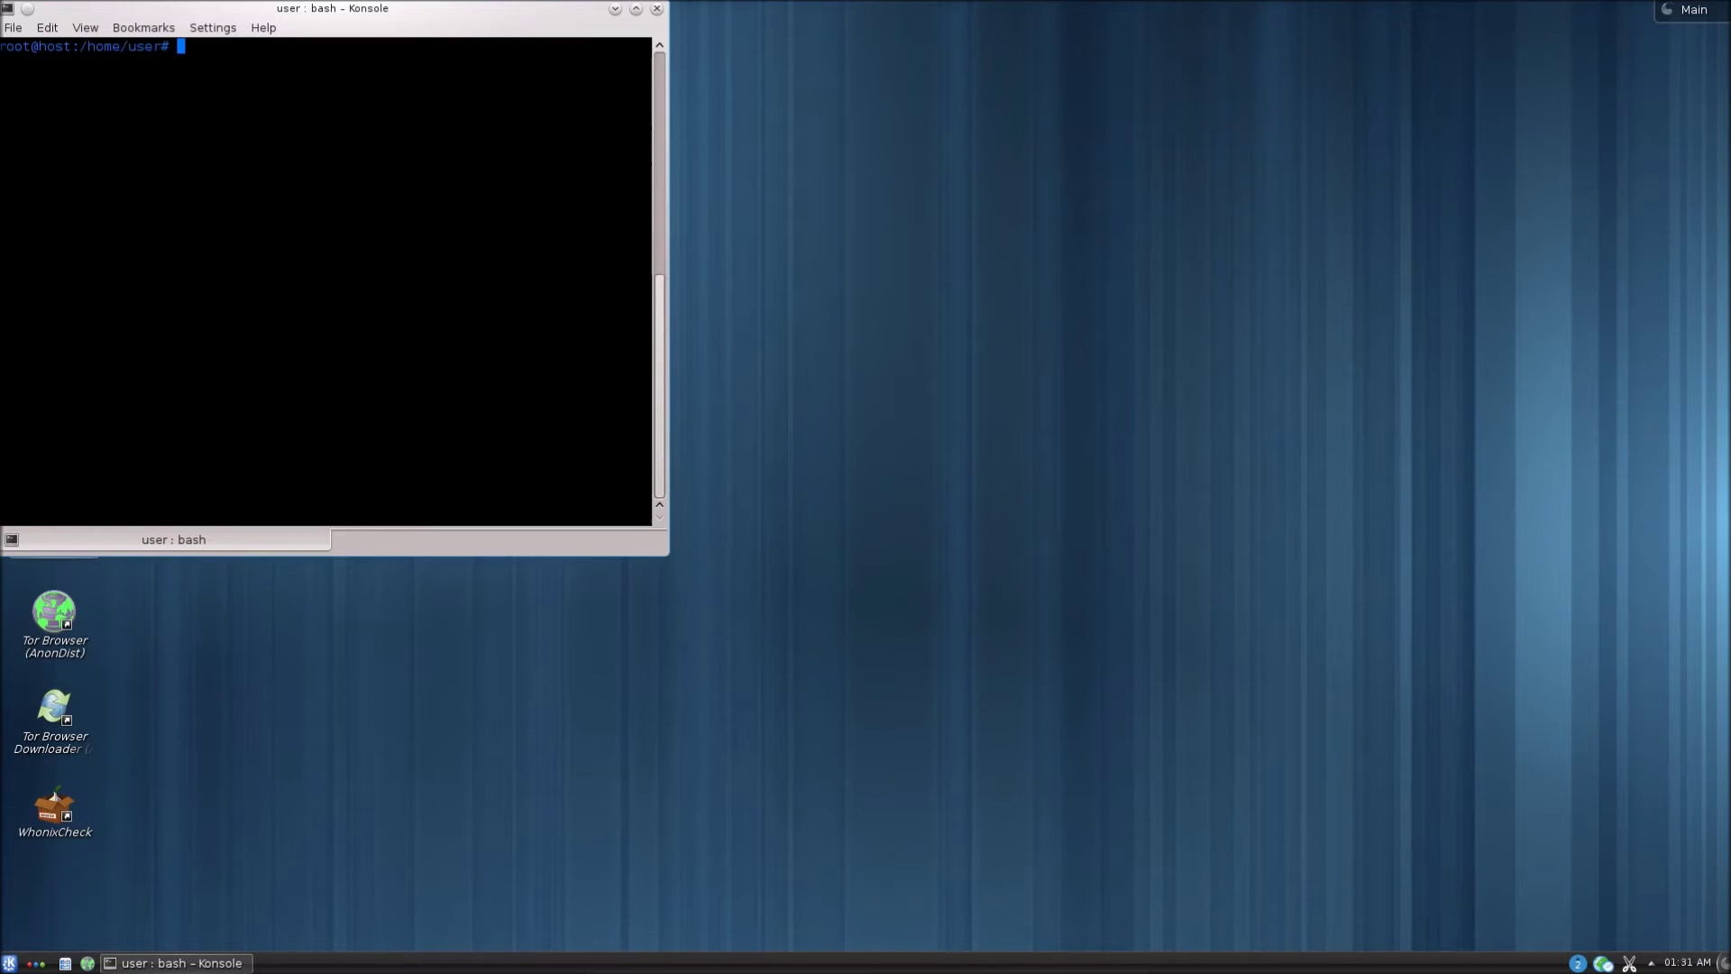
{"action": "left_click", "coordinate": [657, 9]}
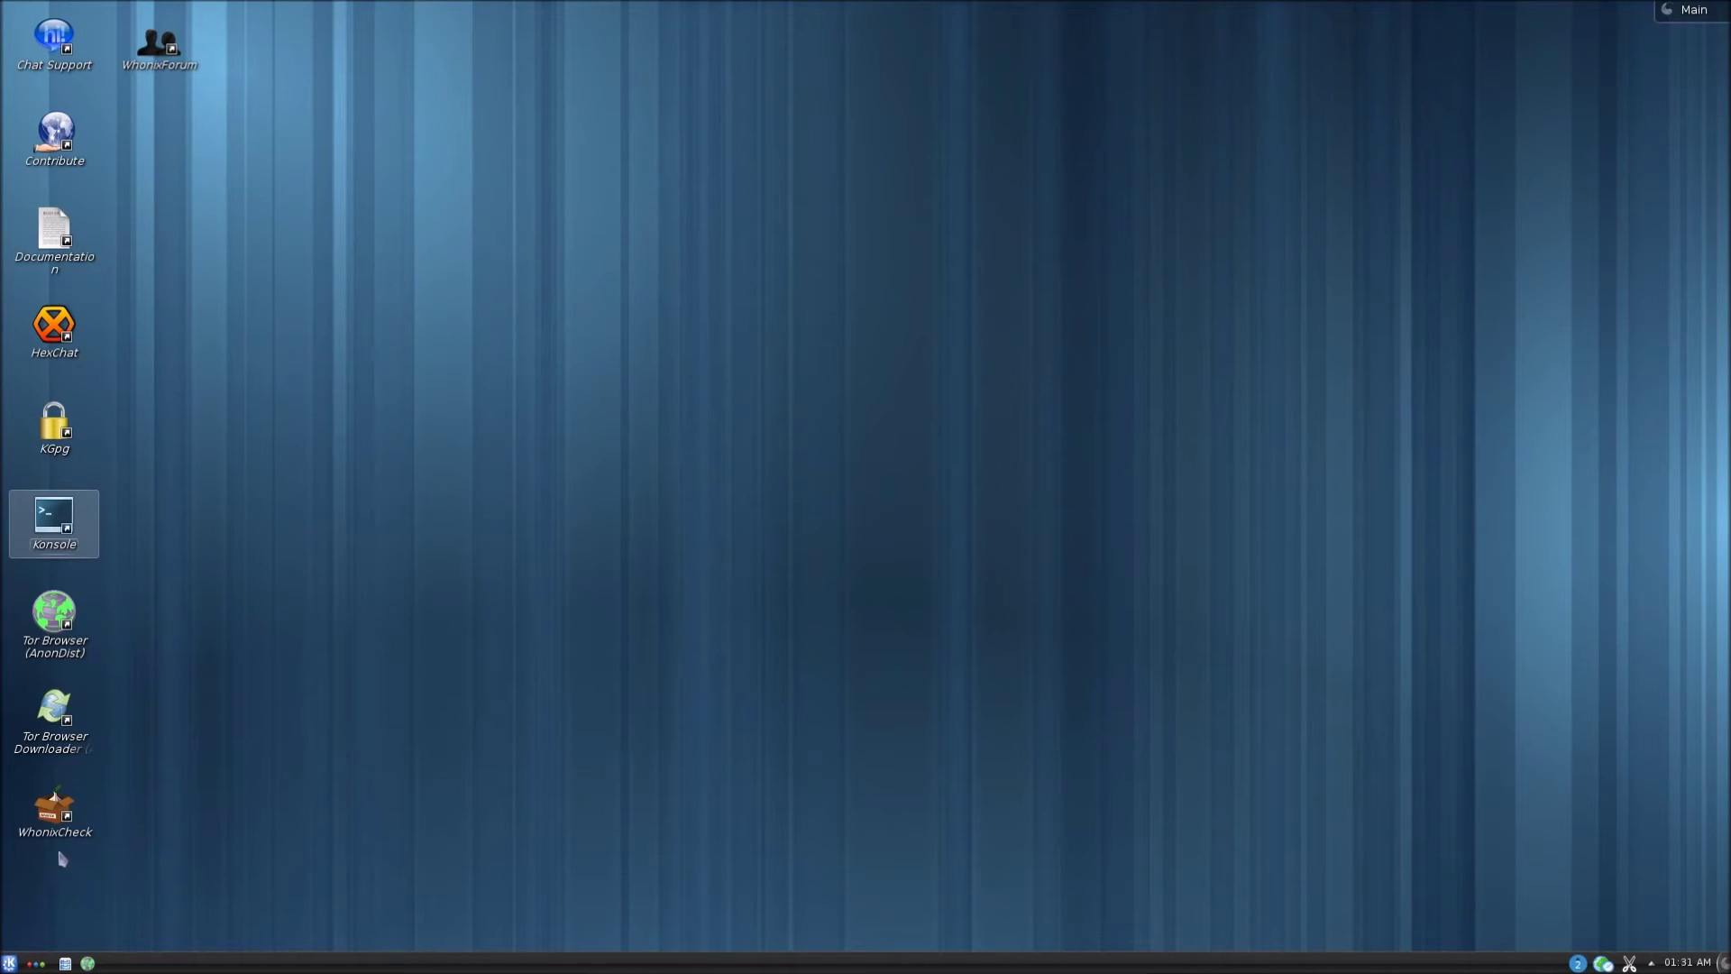
{"action": "left_click", "coordinate": [54, 816]}
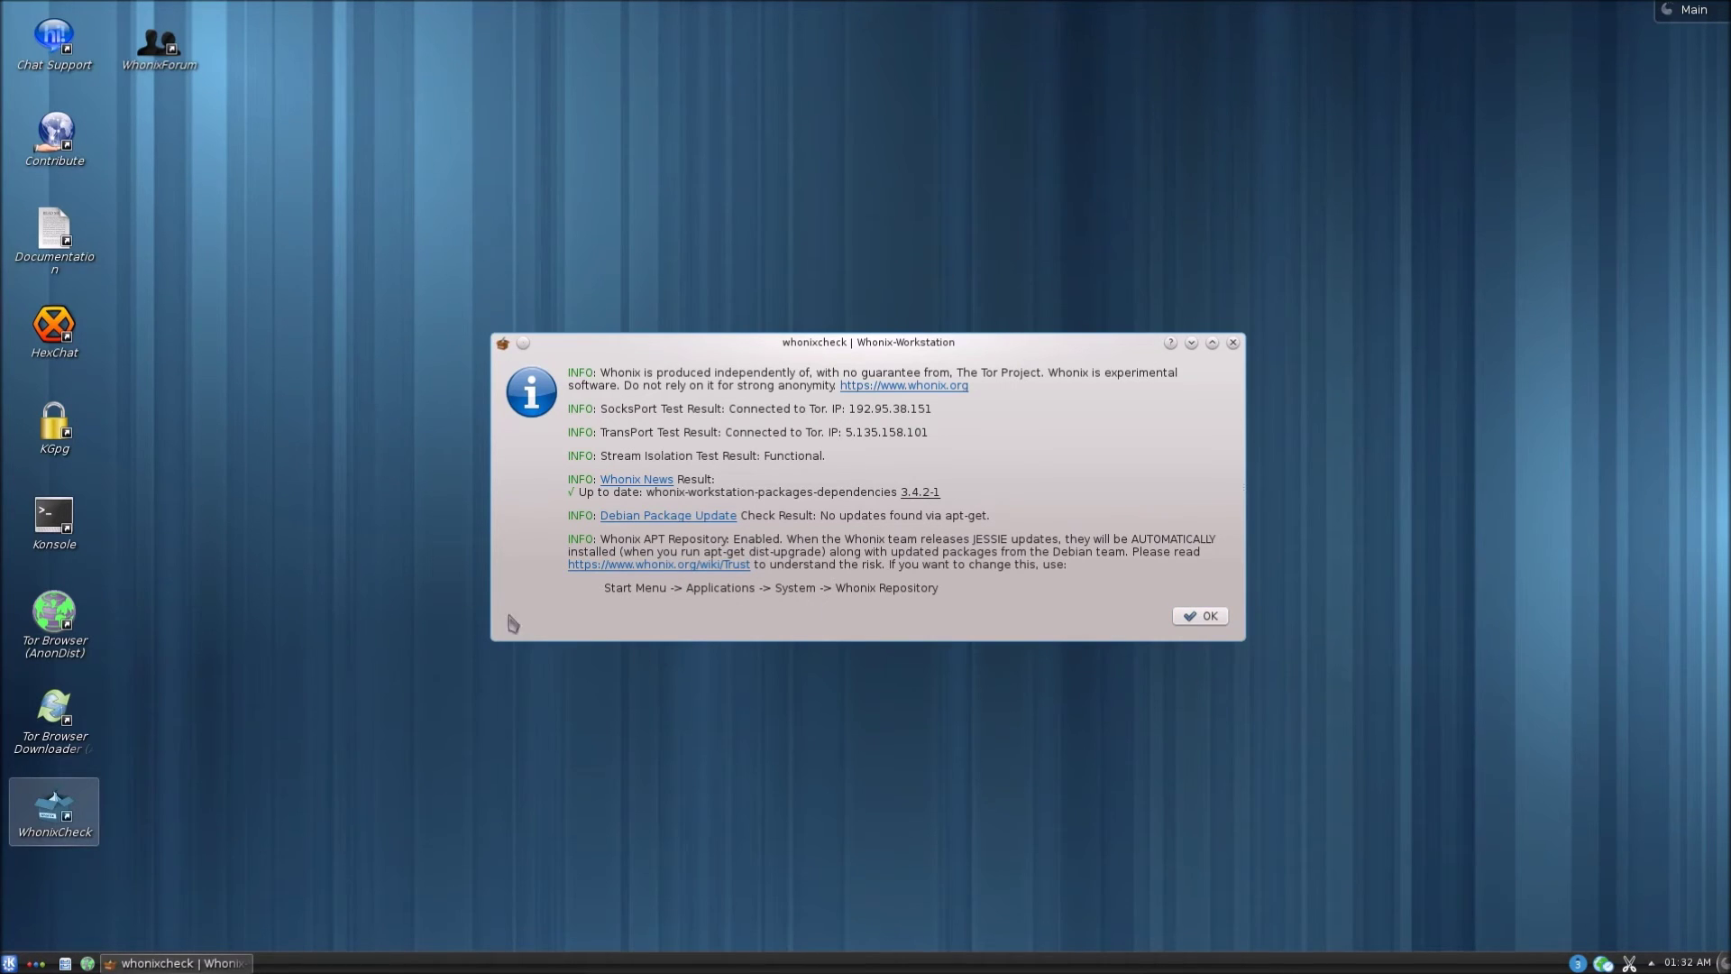
Open a new Konsole terminal, clear its welcome message and enlarge the text.
{"action": "left_click", "coordinate": [52, 509]}
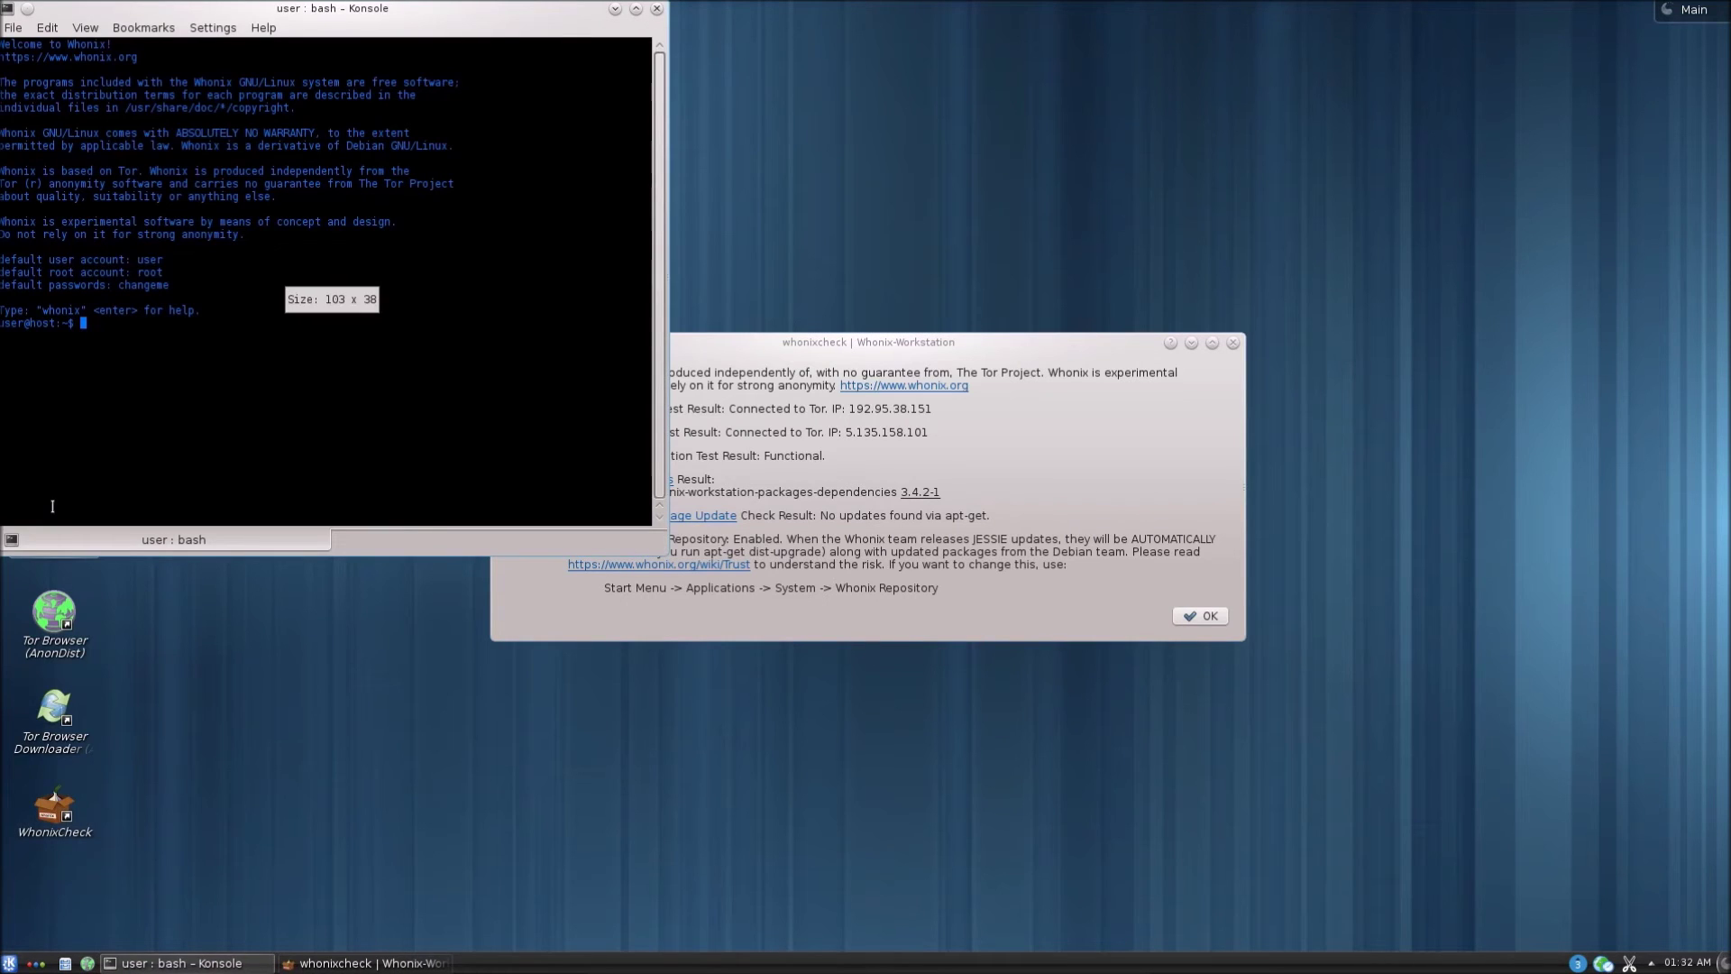
{"action": "type", "text": "clear"}
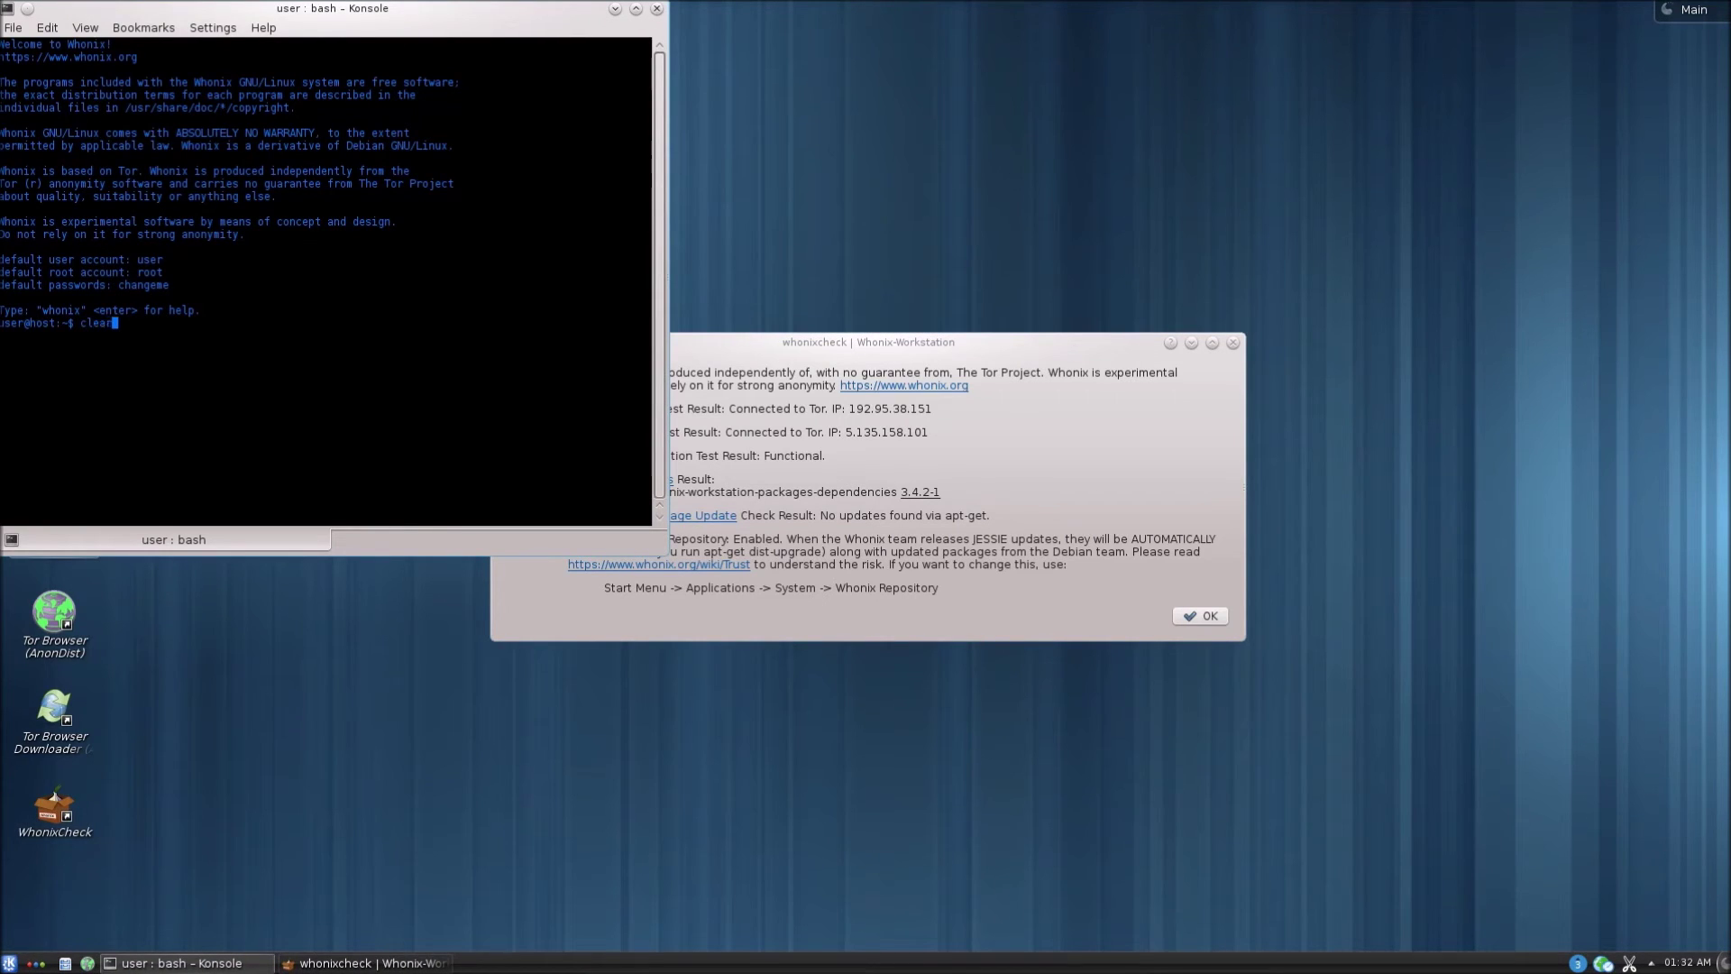
{"action": "key", "text": "Return"}
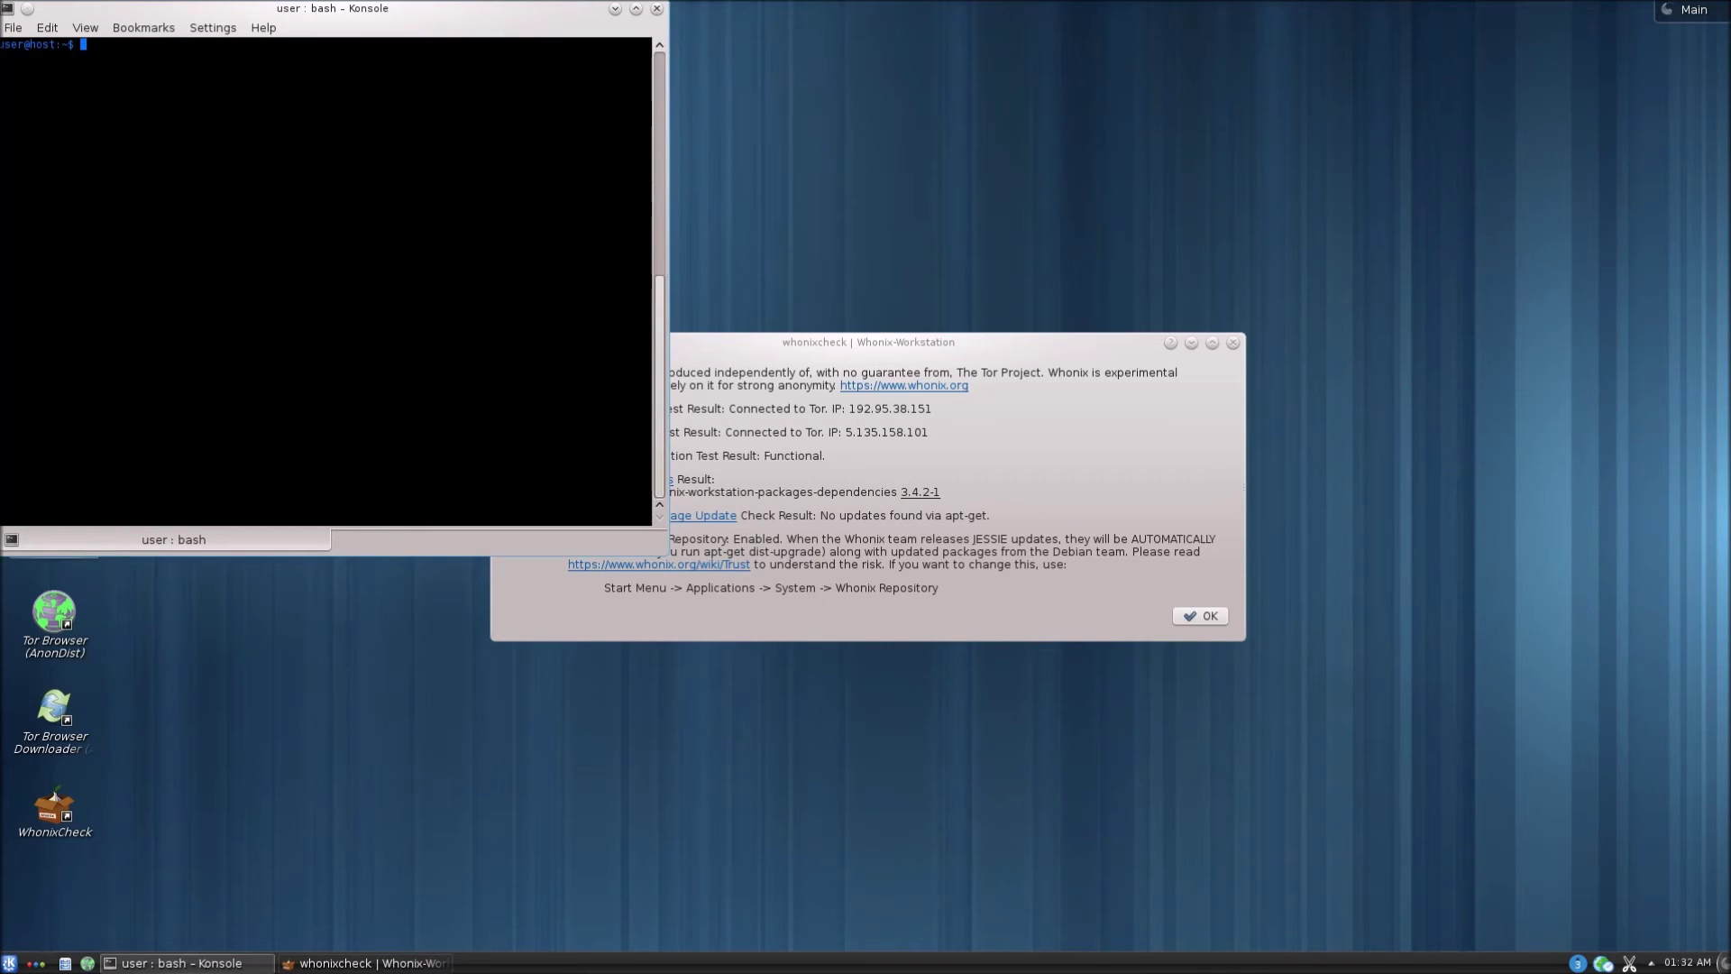
{"action": "key", "text": "ctrl+plus"}
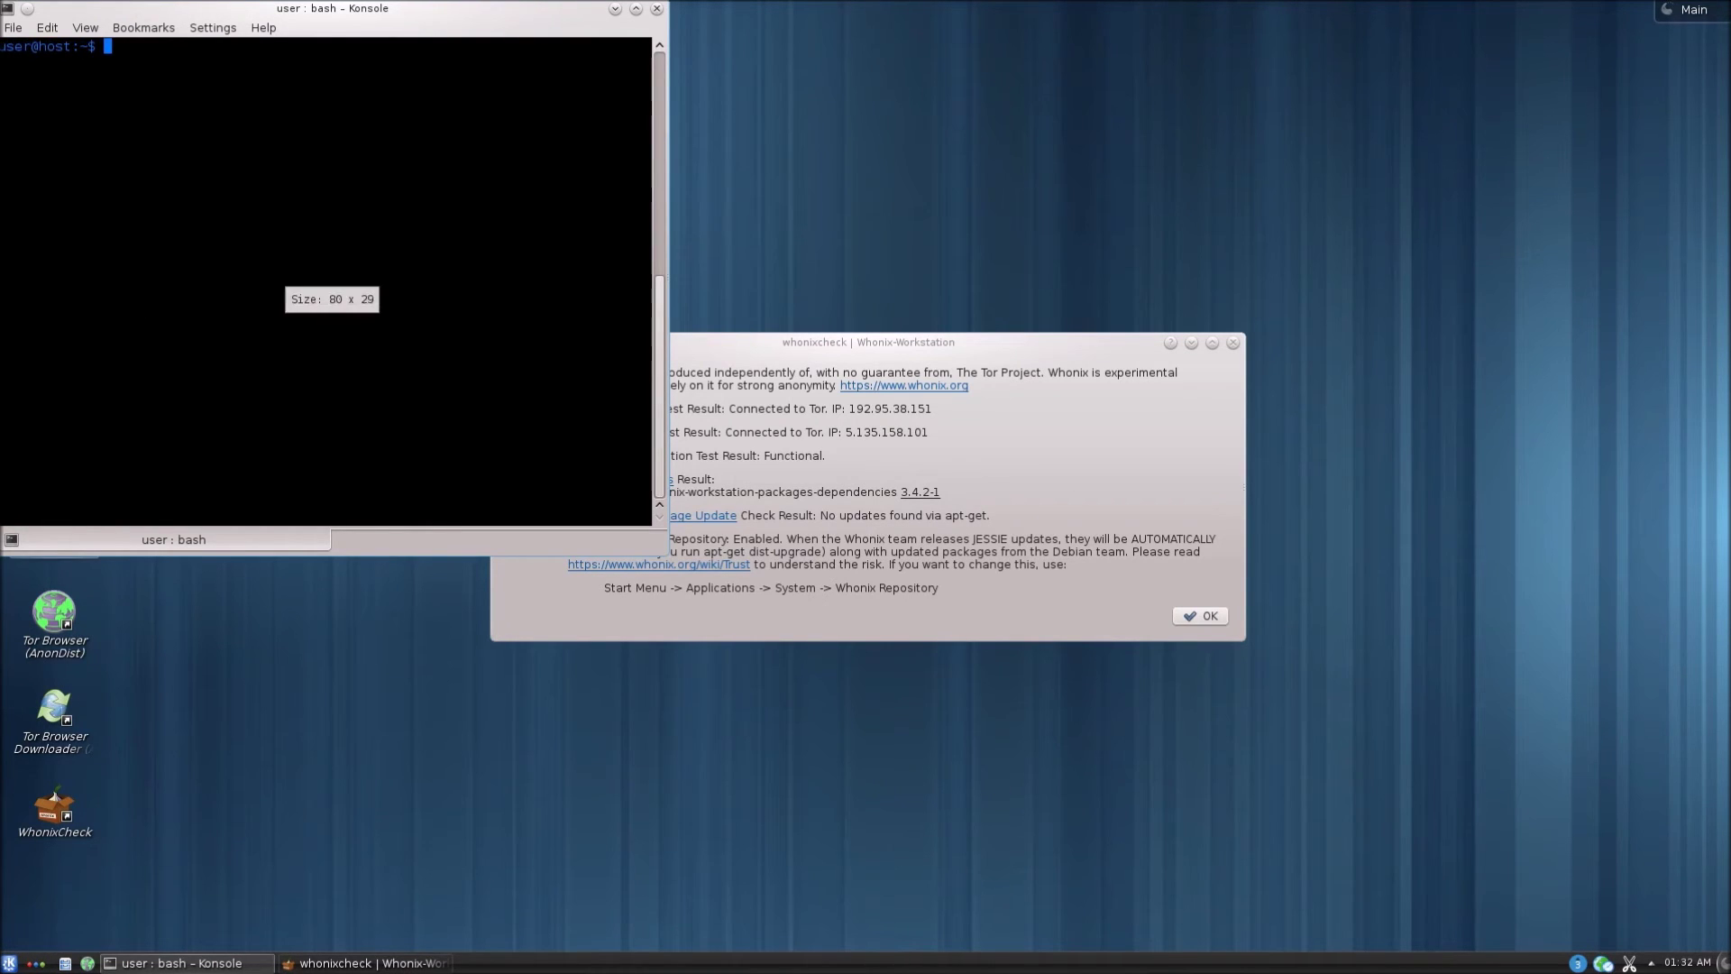
Update and upgrade the system with sudo apt-get update && sudo apt-get dist-upgrade, entering the user account's password.
{"action": "type", "text": "sudo"}
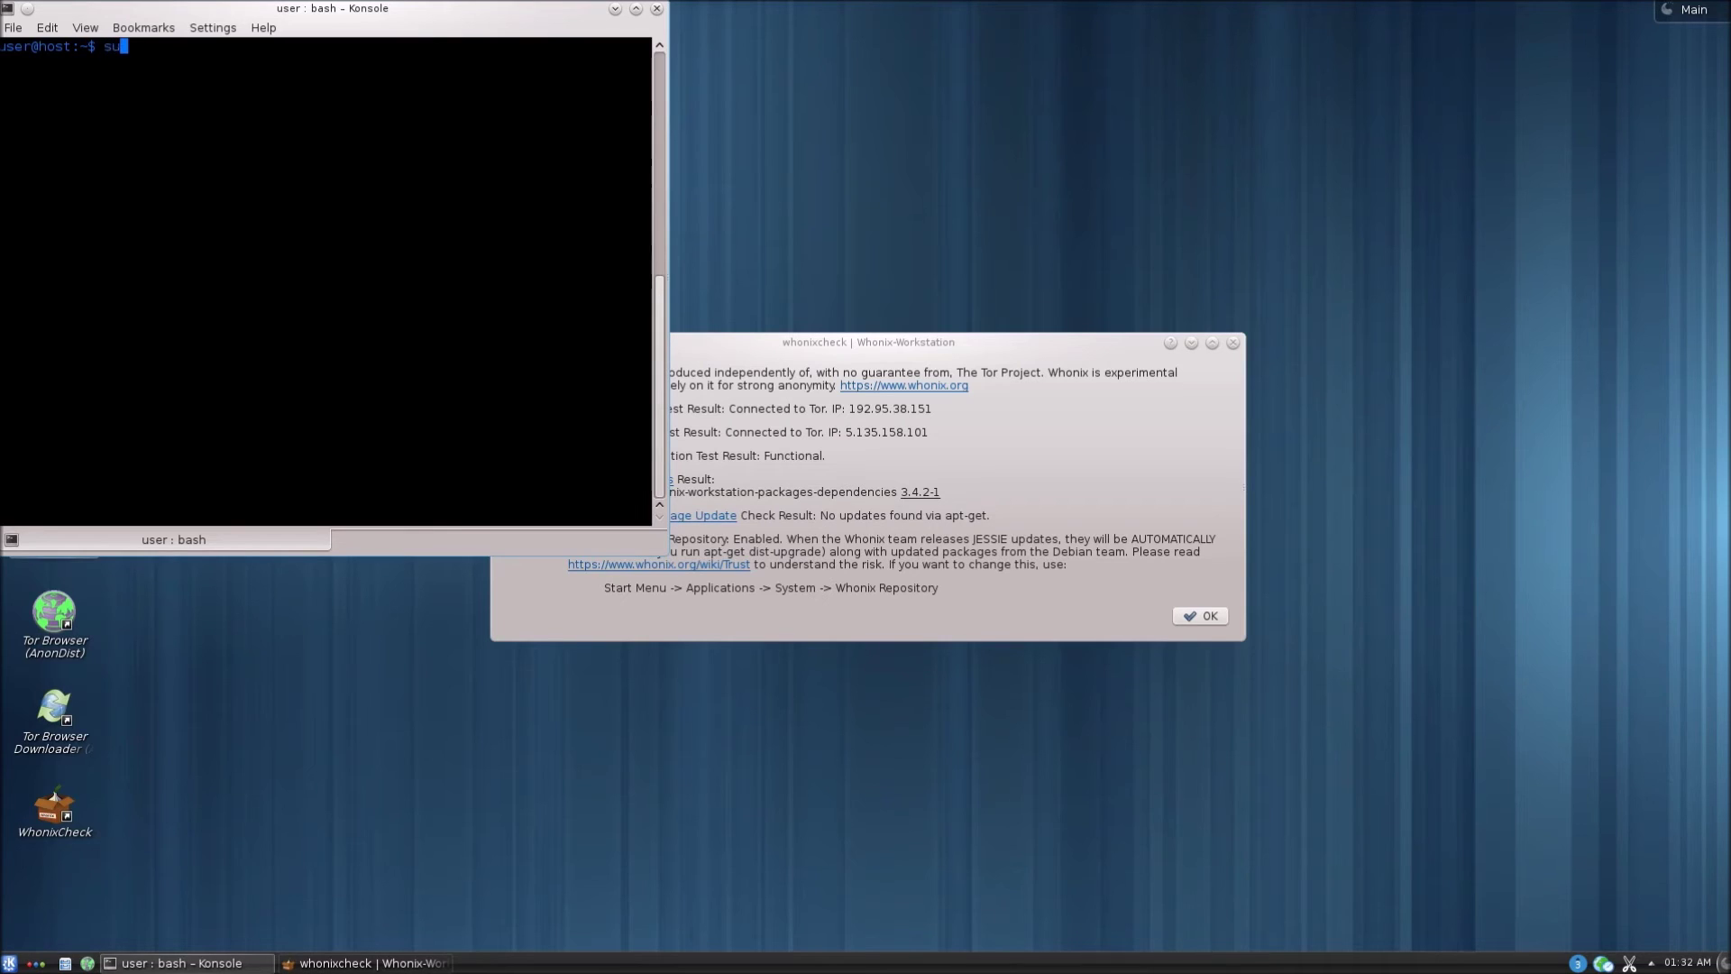
{"action": "type", "text": " apt-"}
{"action": "type", "text": "get"}
{"action": "type", "text": " u"}
{"action": "type", "text": "pdate"}
{"action": "type", "text": " &&"}
{"action": "type", "text": " su"}
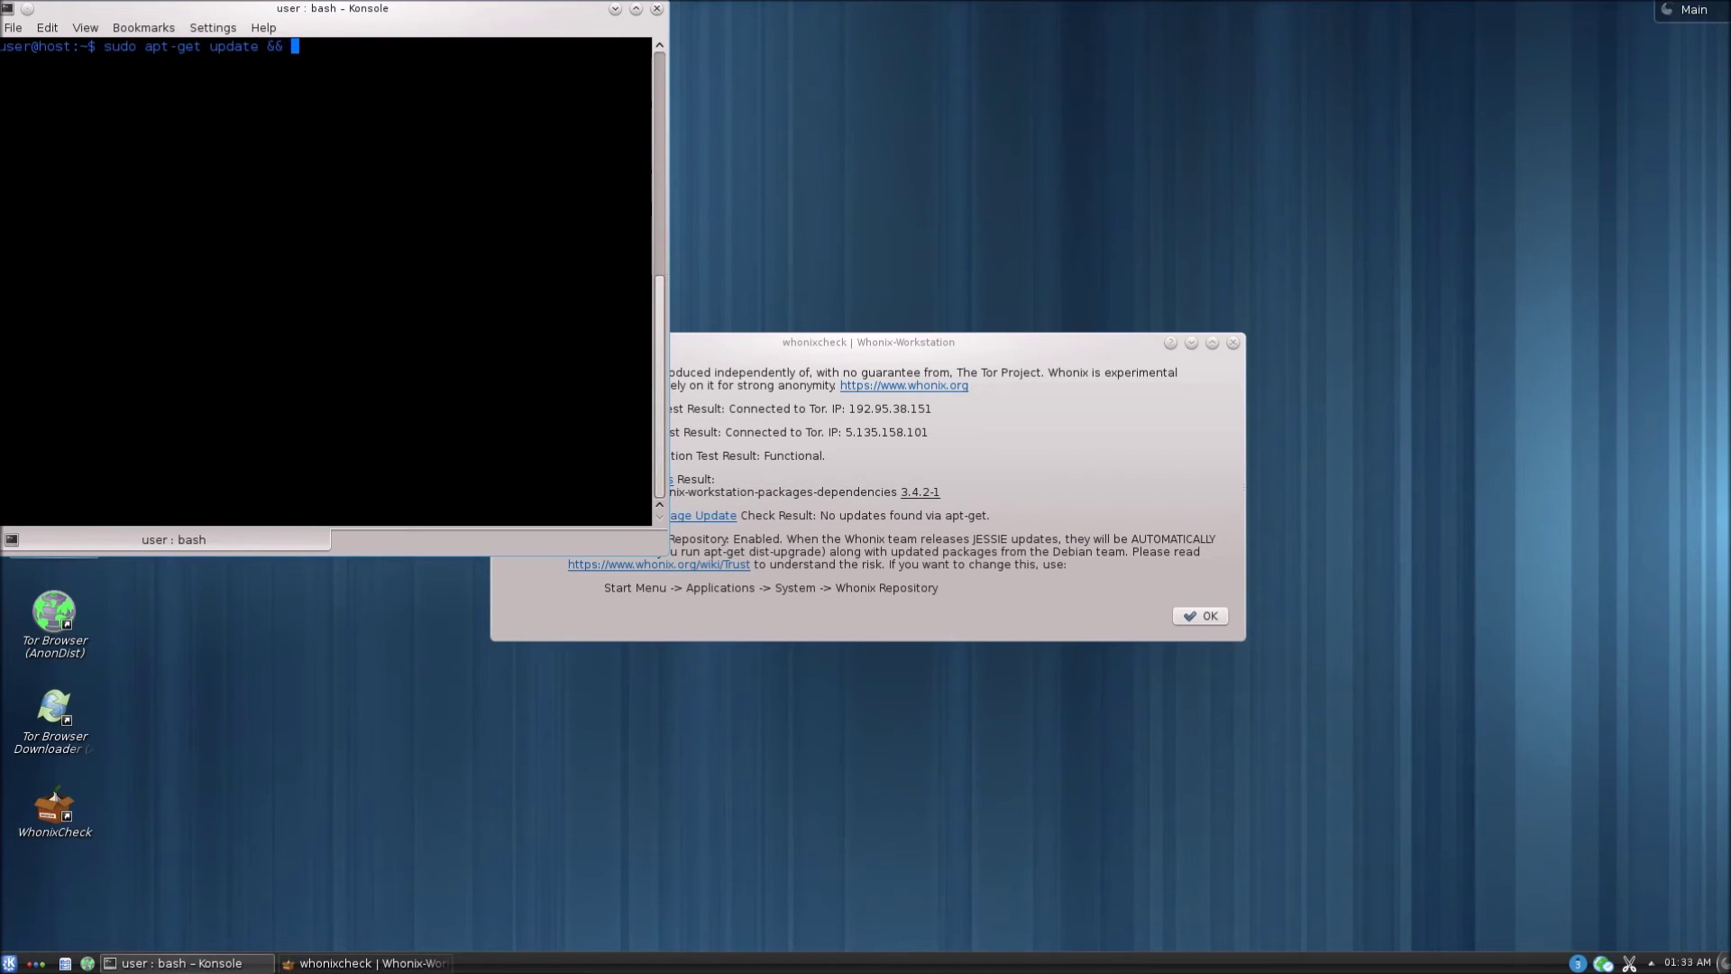
{"action": "type", "text": "do apt-get dist"}
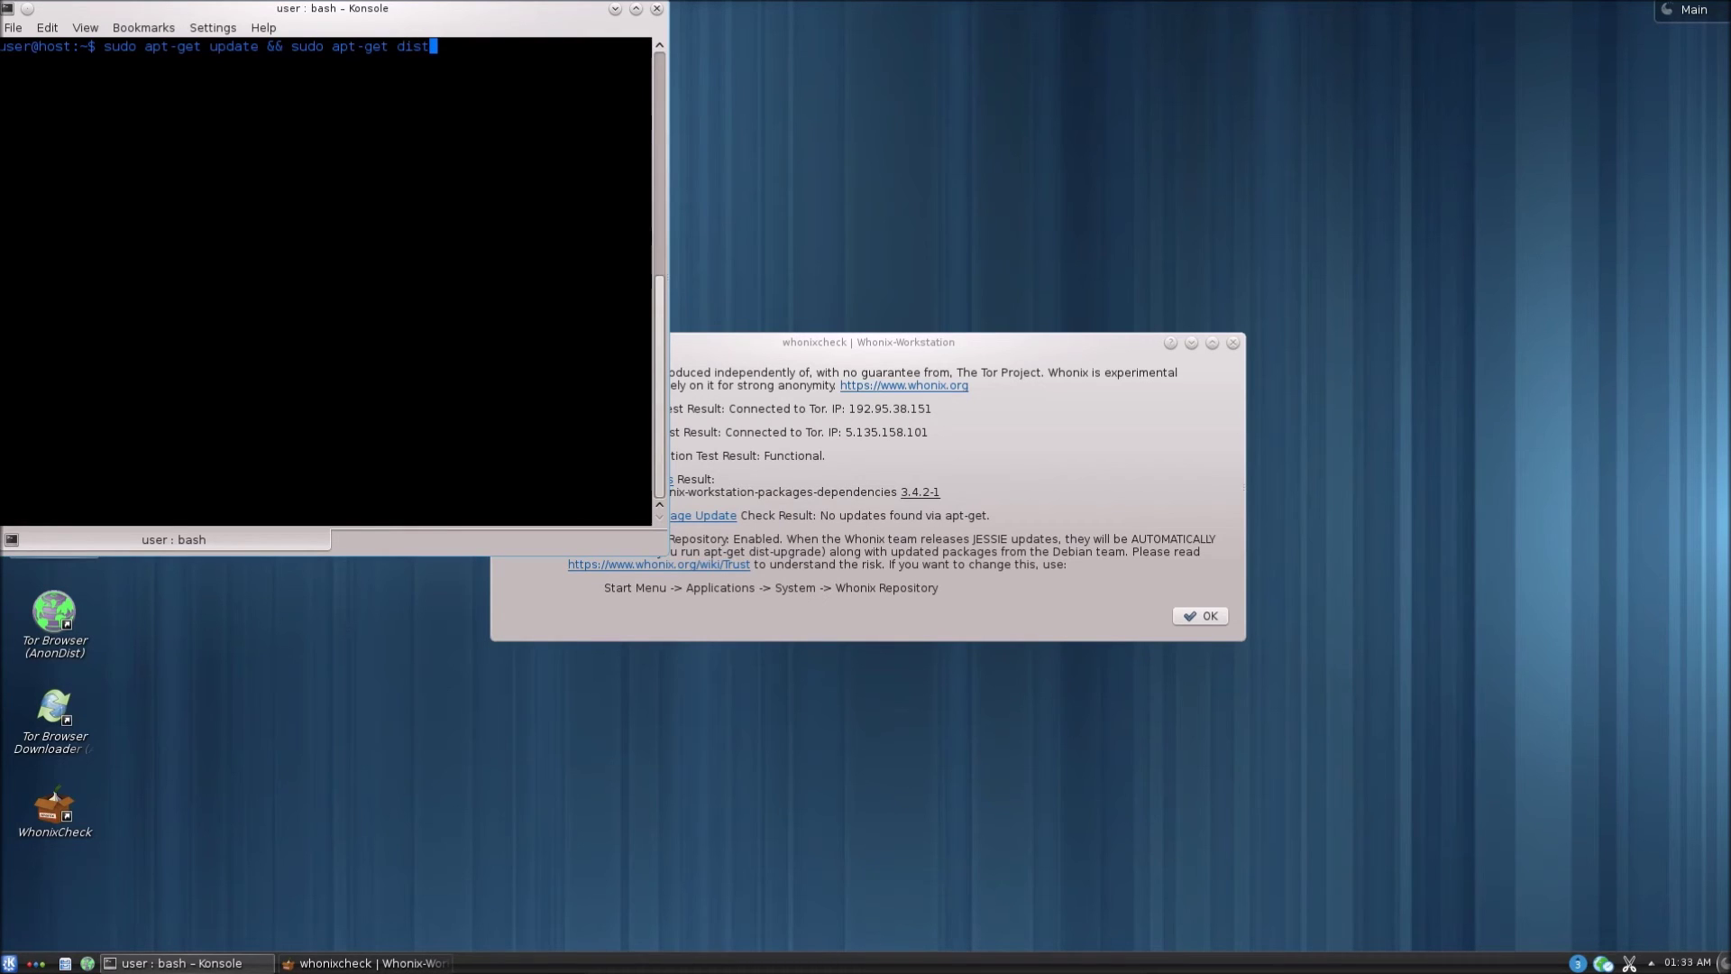
{"action": "type", "text": "-upgrade"}
{"action": "key", "text": "Return"}
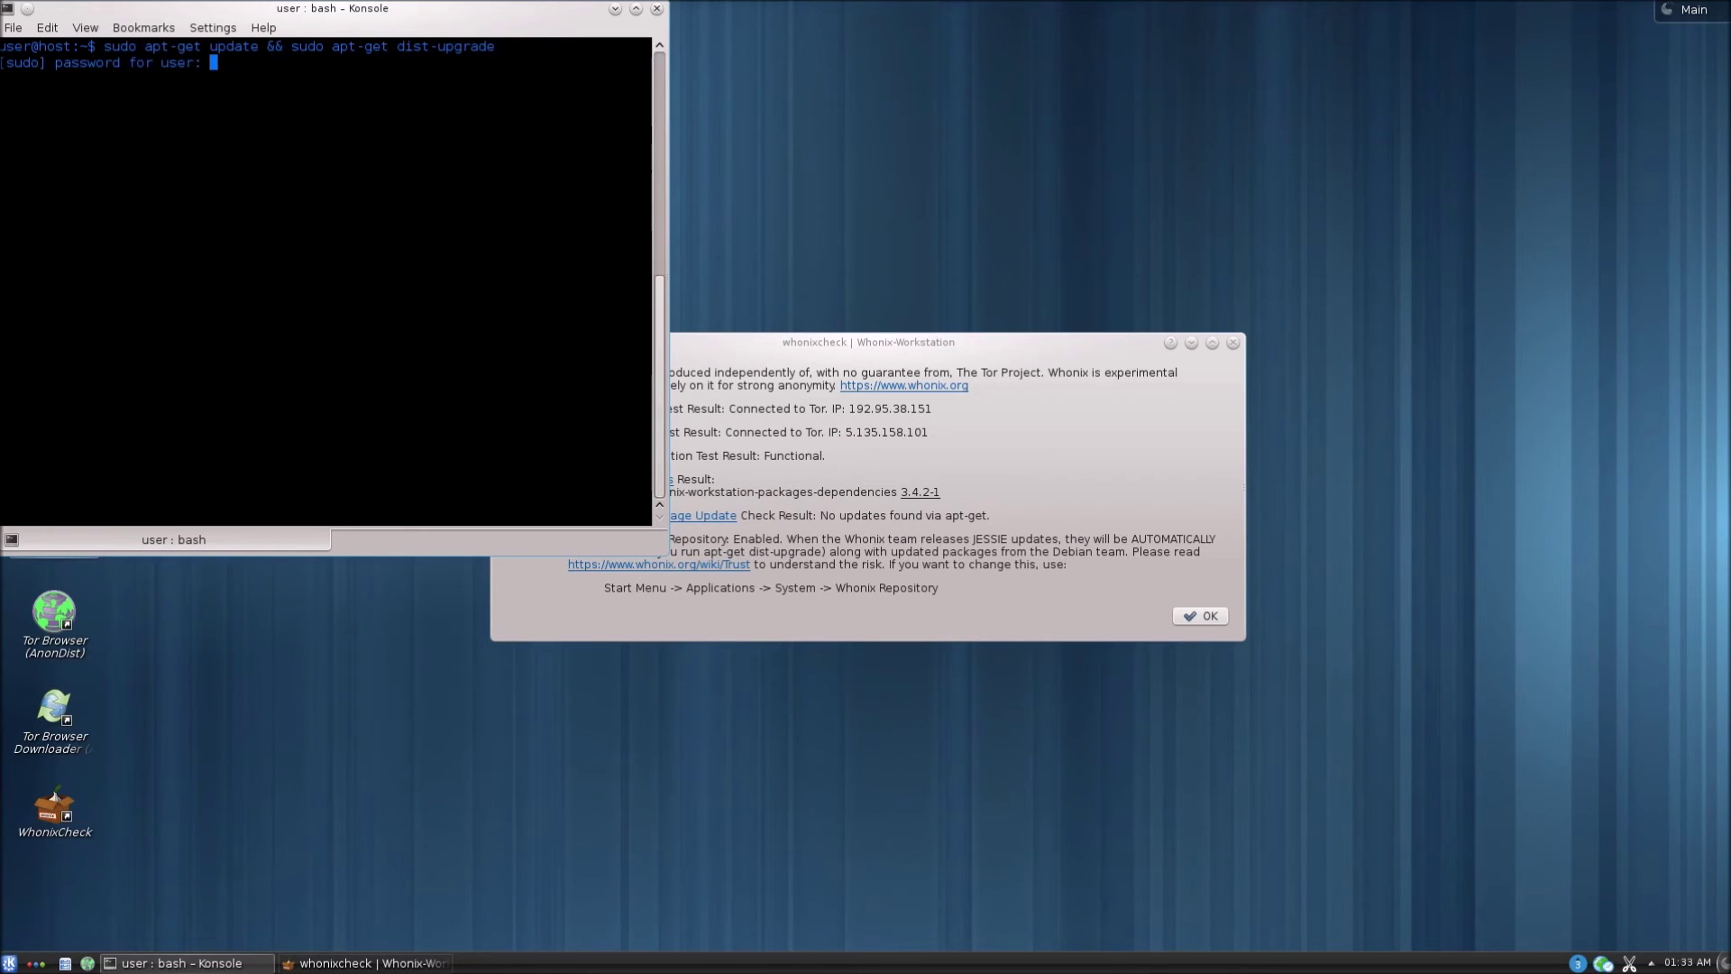
{"action": "type", "text": "********"}
{"action": "key", "text": "Return"}
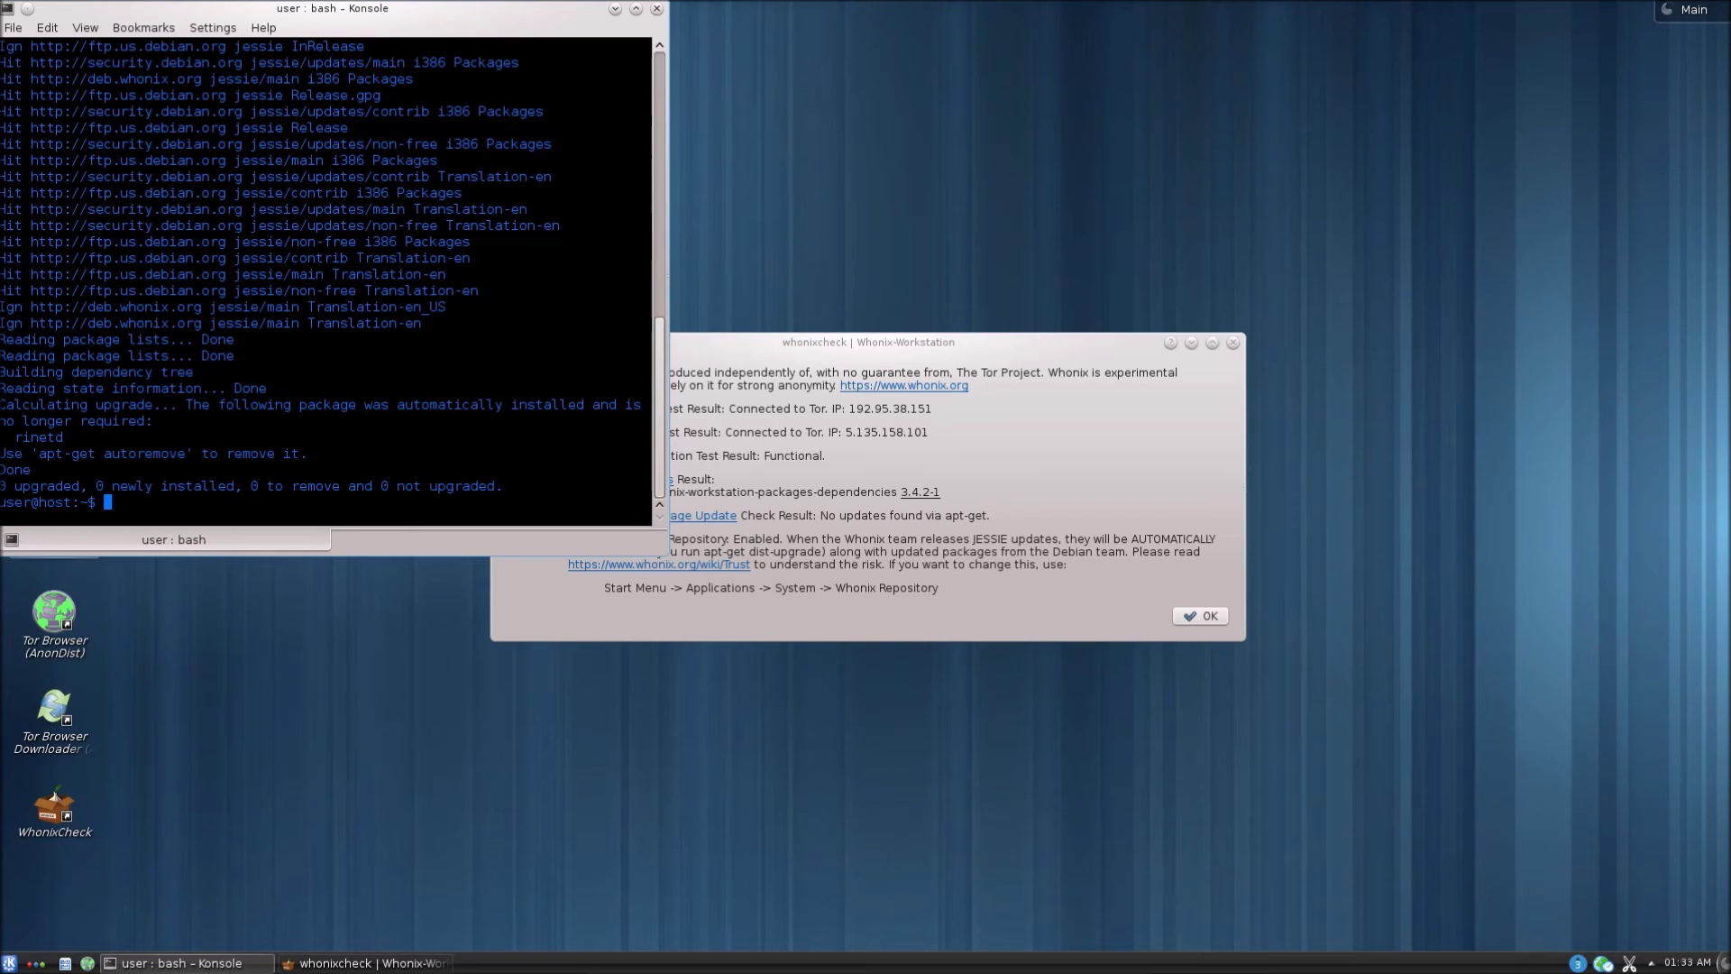
Close the terminal and dismiss the WhonixCheck results dialog.
{"action": "left_click", "coordinate": [656, 9]}
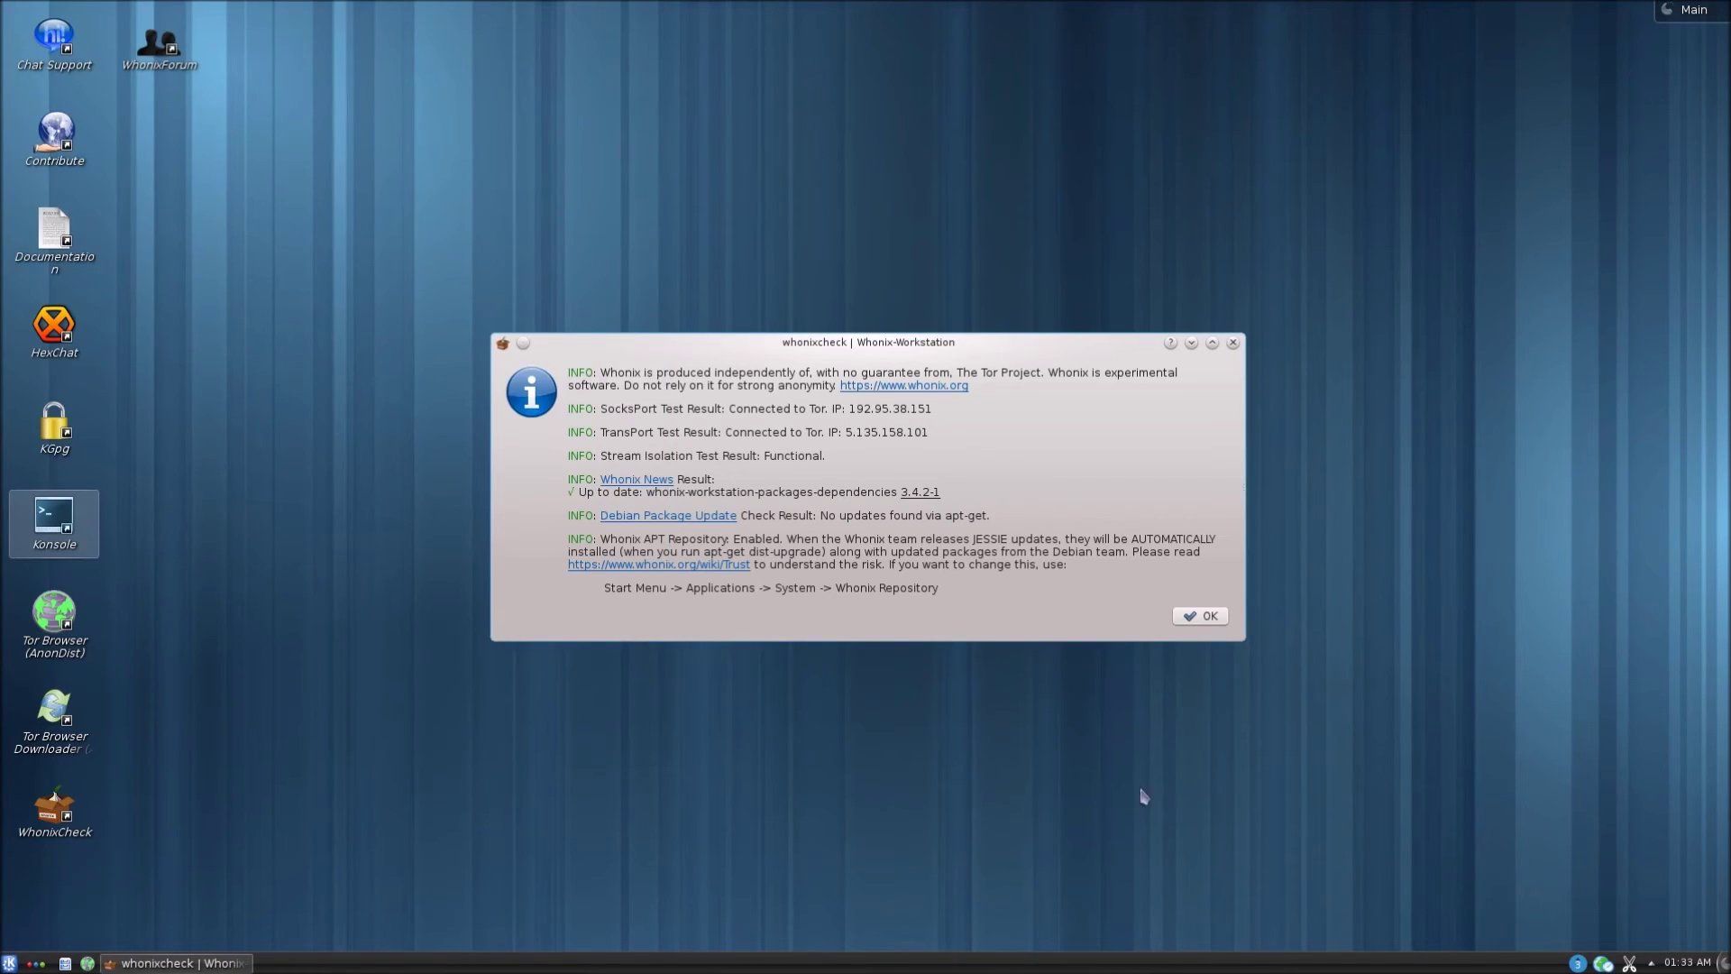
{"action": "left_click", "coordinate": [1202, 618]}
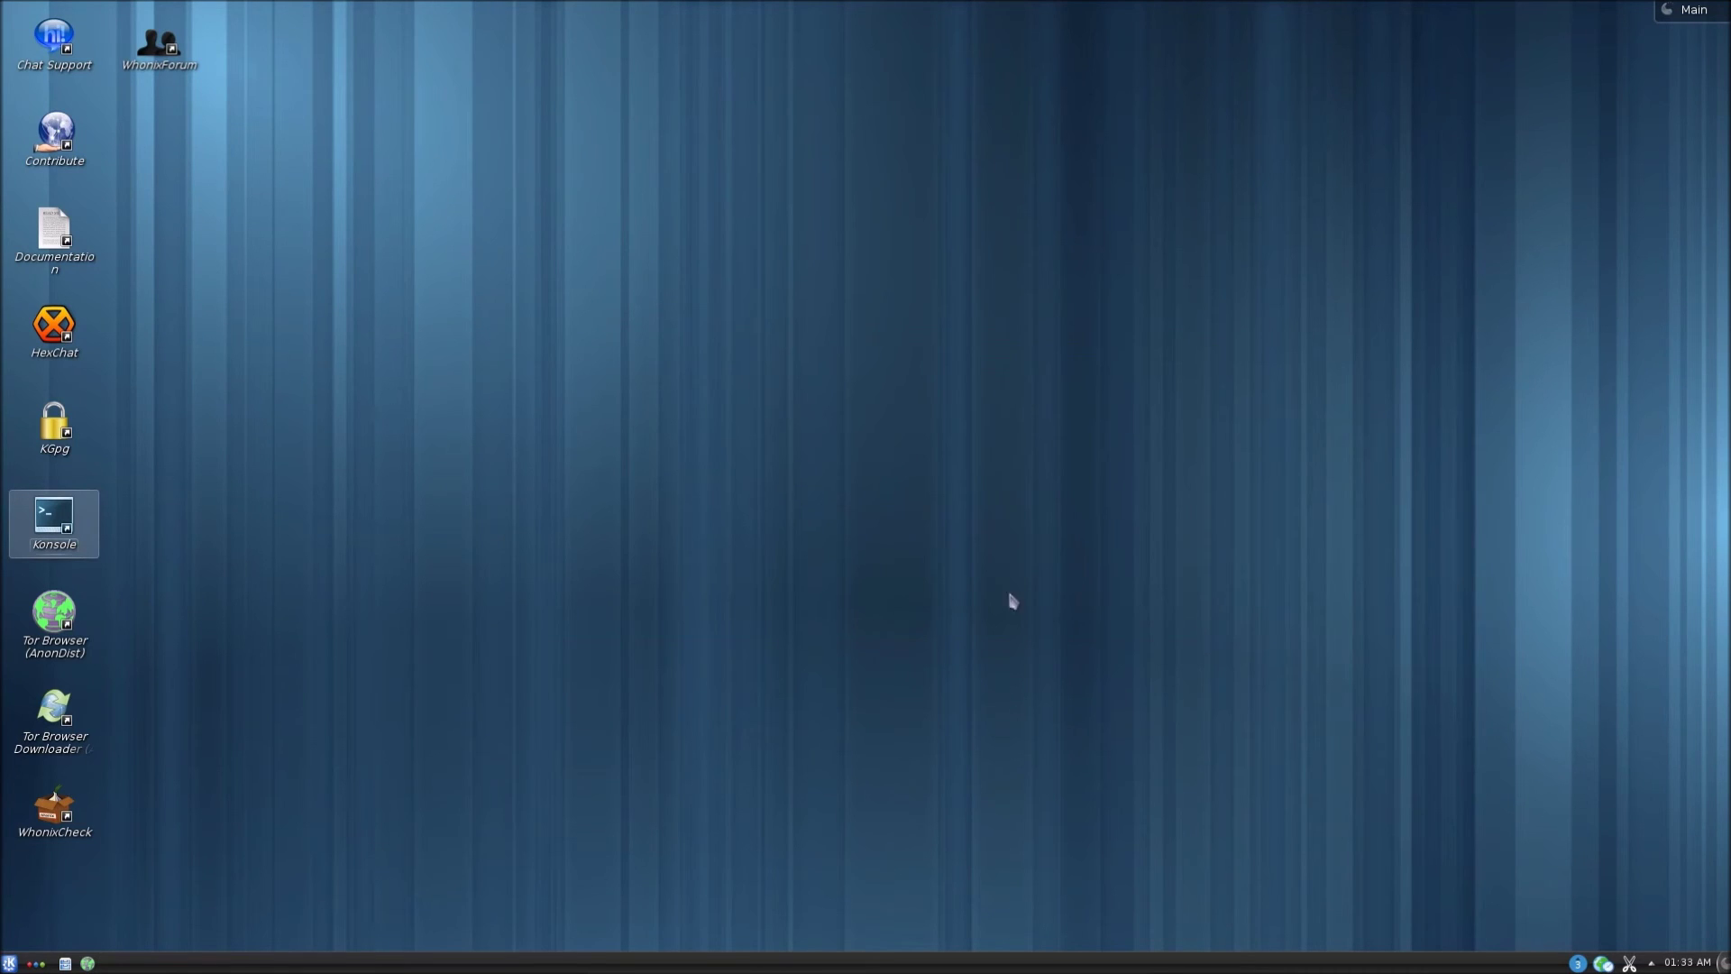
Open Tor Browser (AnonDist) and move its window toward the middle of the desktop.
{"action": "left_click", "coordinate": [52, 618]}
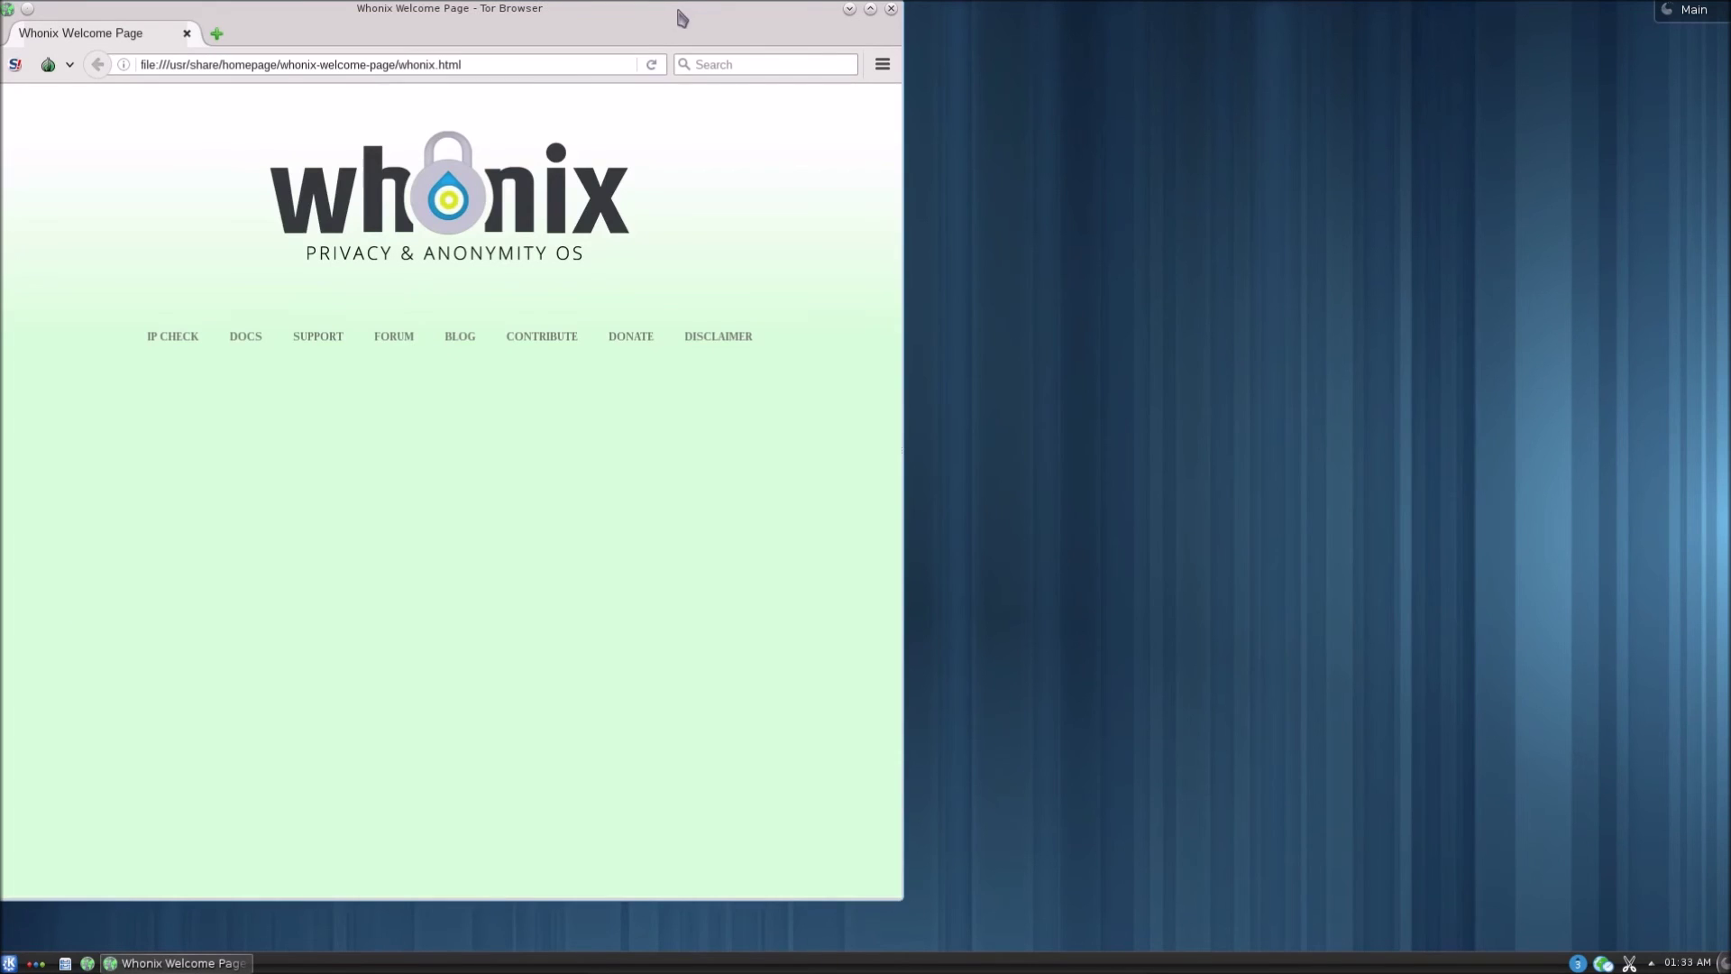
{"action": "left_click_drag", "start_coordinate": [681, 16], "coordinate": [1065, 32]}
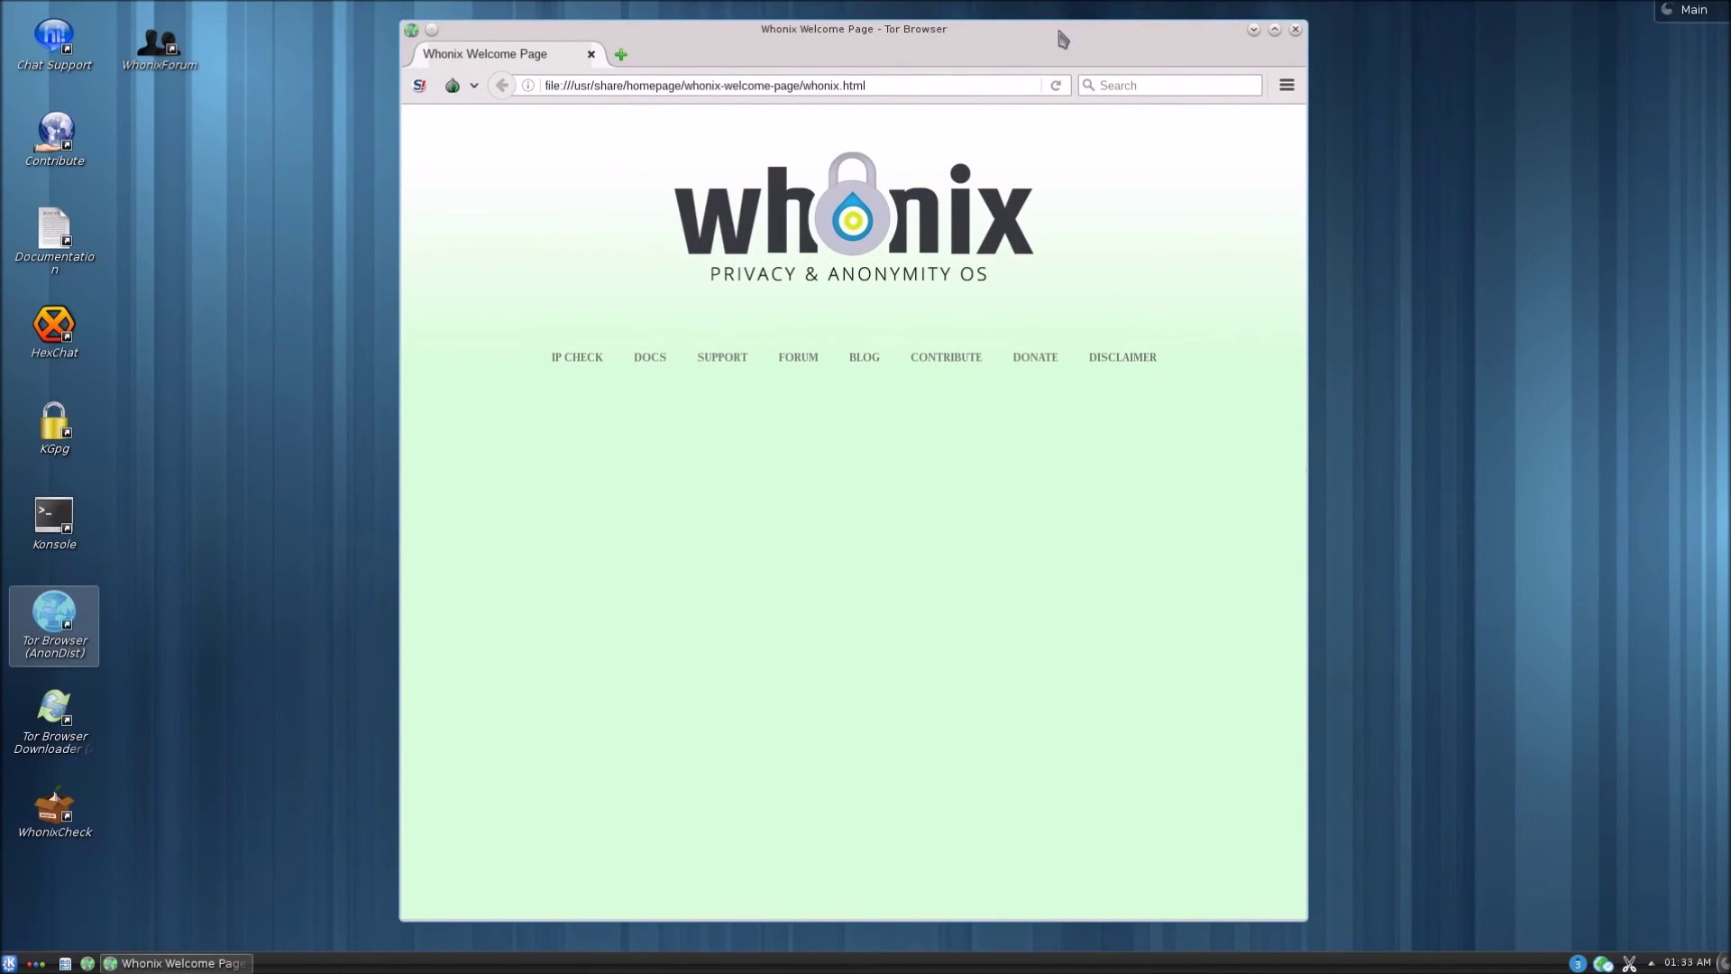
Load minds.com in Tor Browser and log in to the Minds account.
{"action": "left_click", "coordinate": [833, 87]}
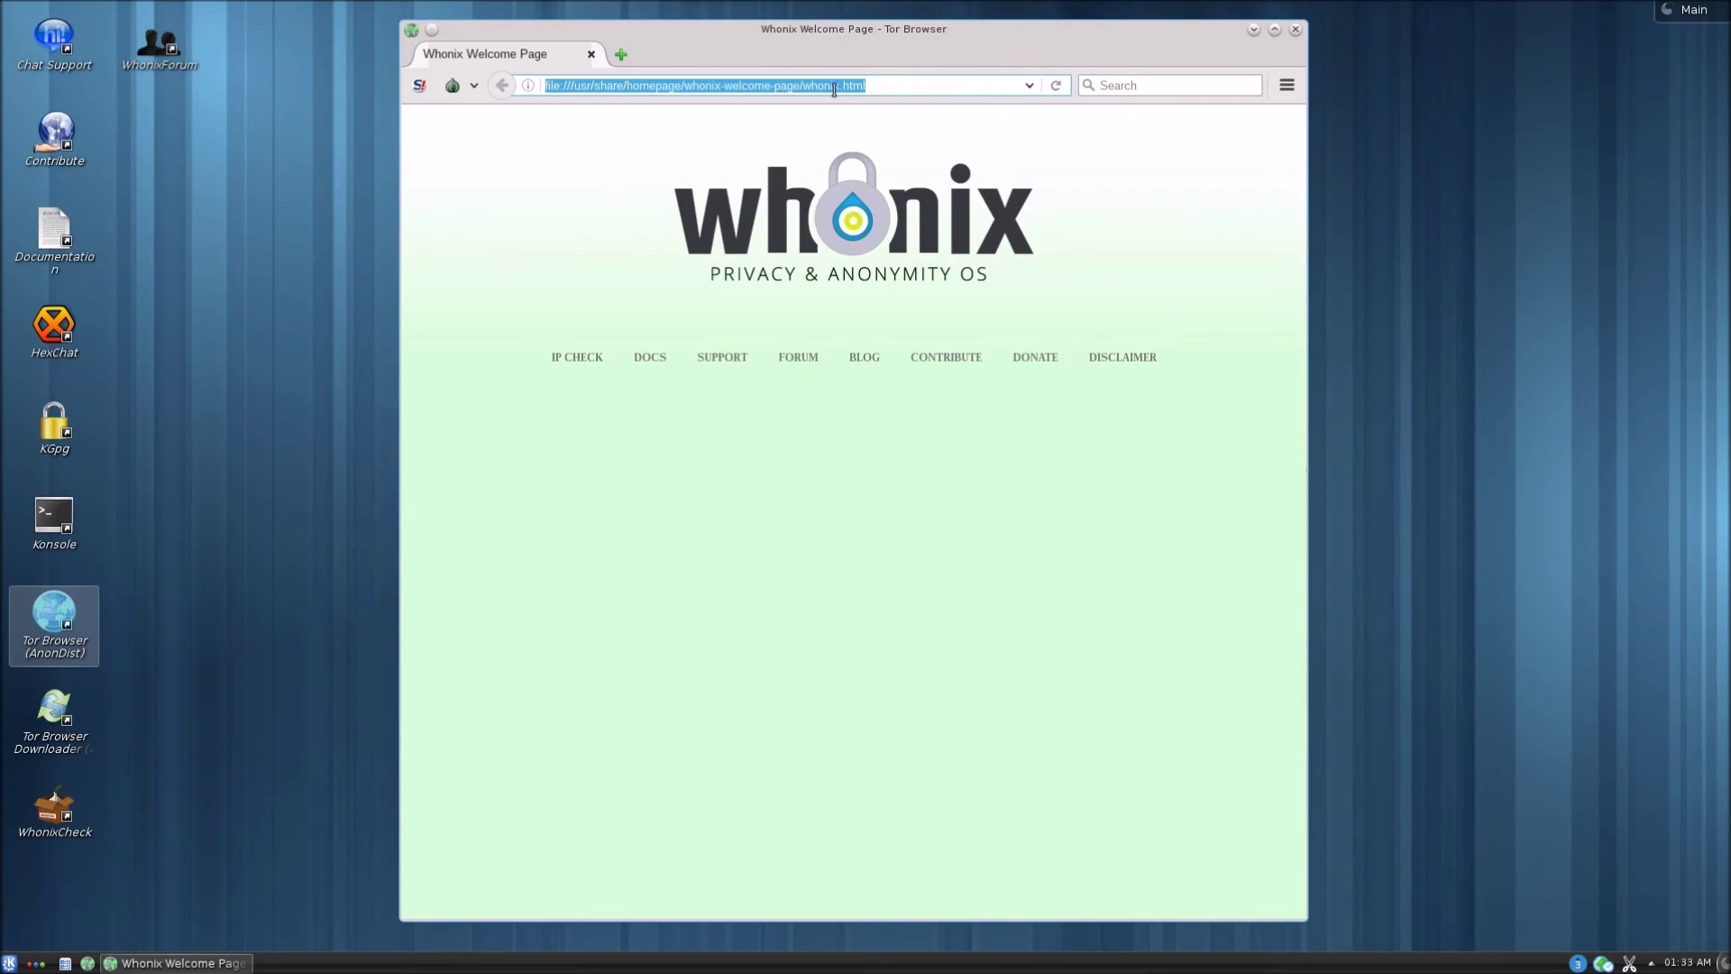
{"action": "type", "text": "mind"}
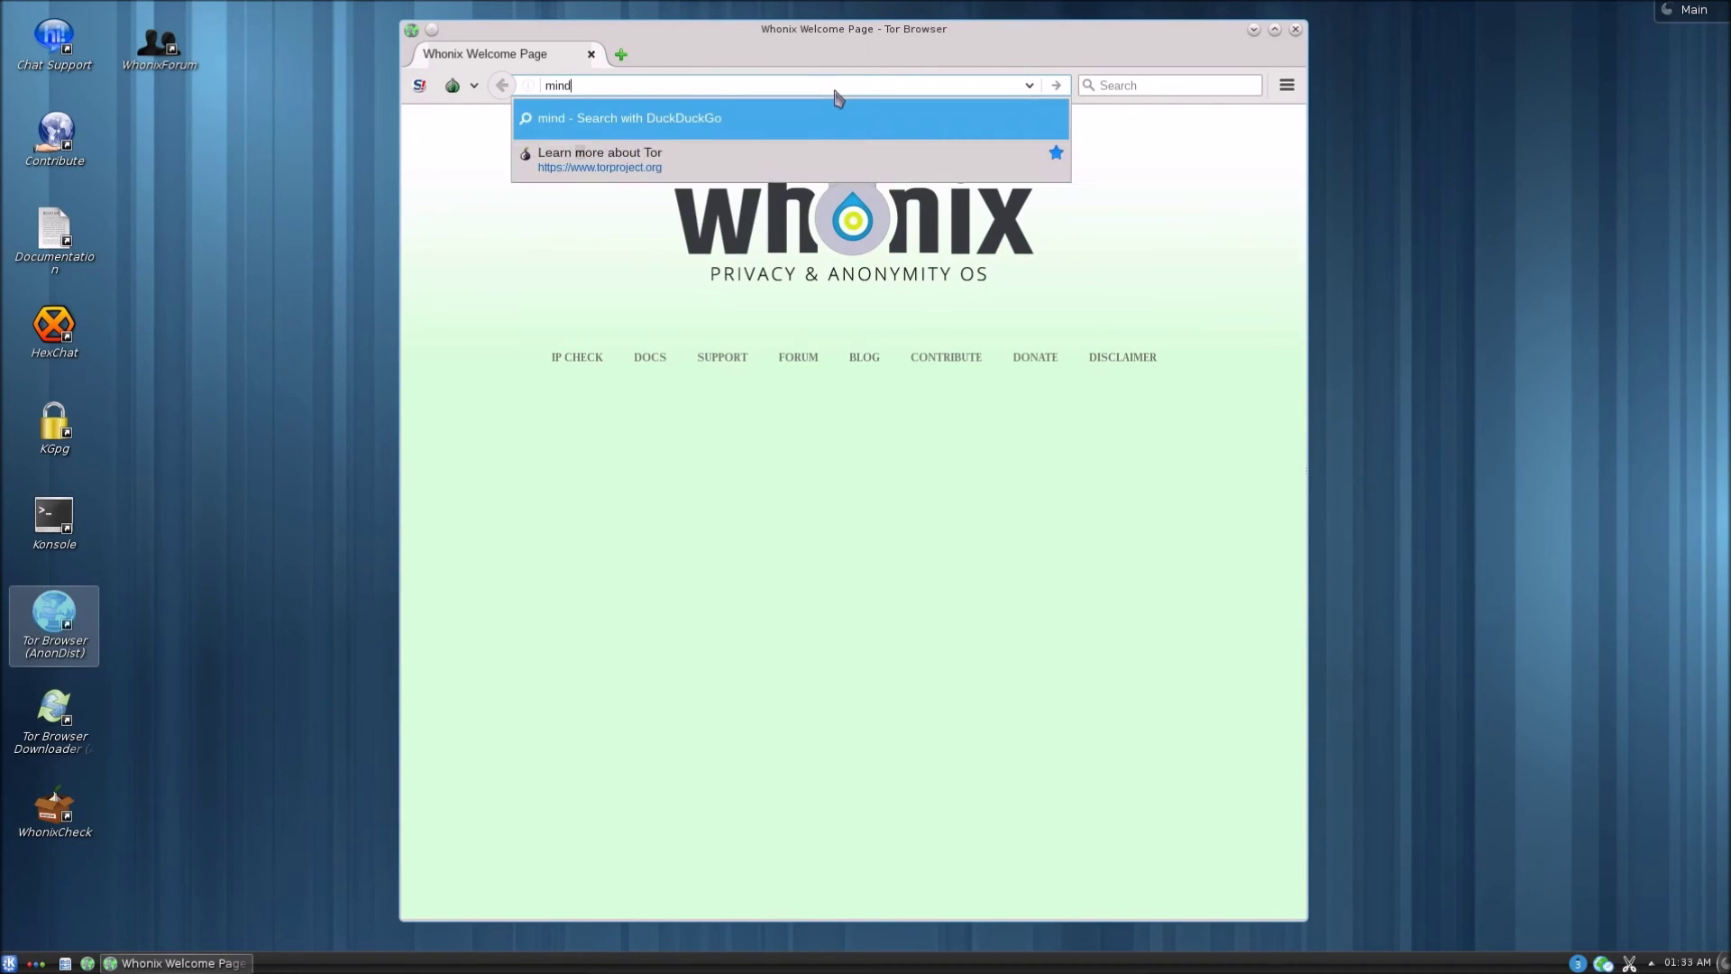
{"action": "type", "text": "s.com"}
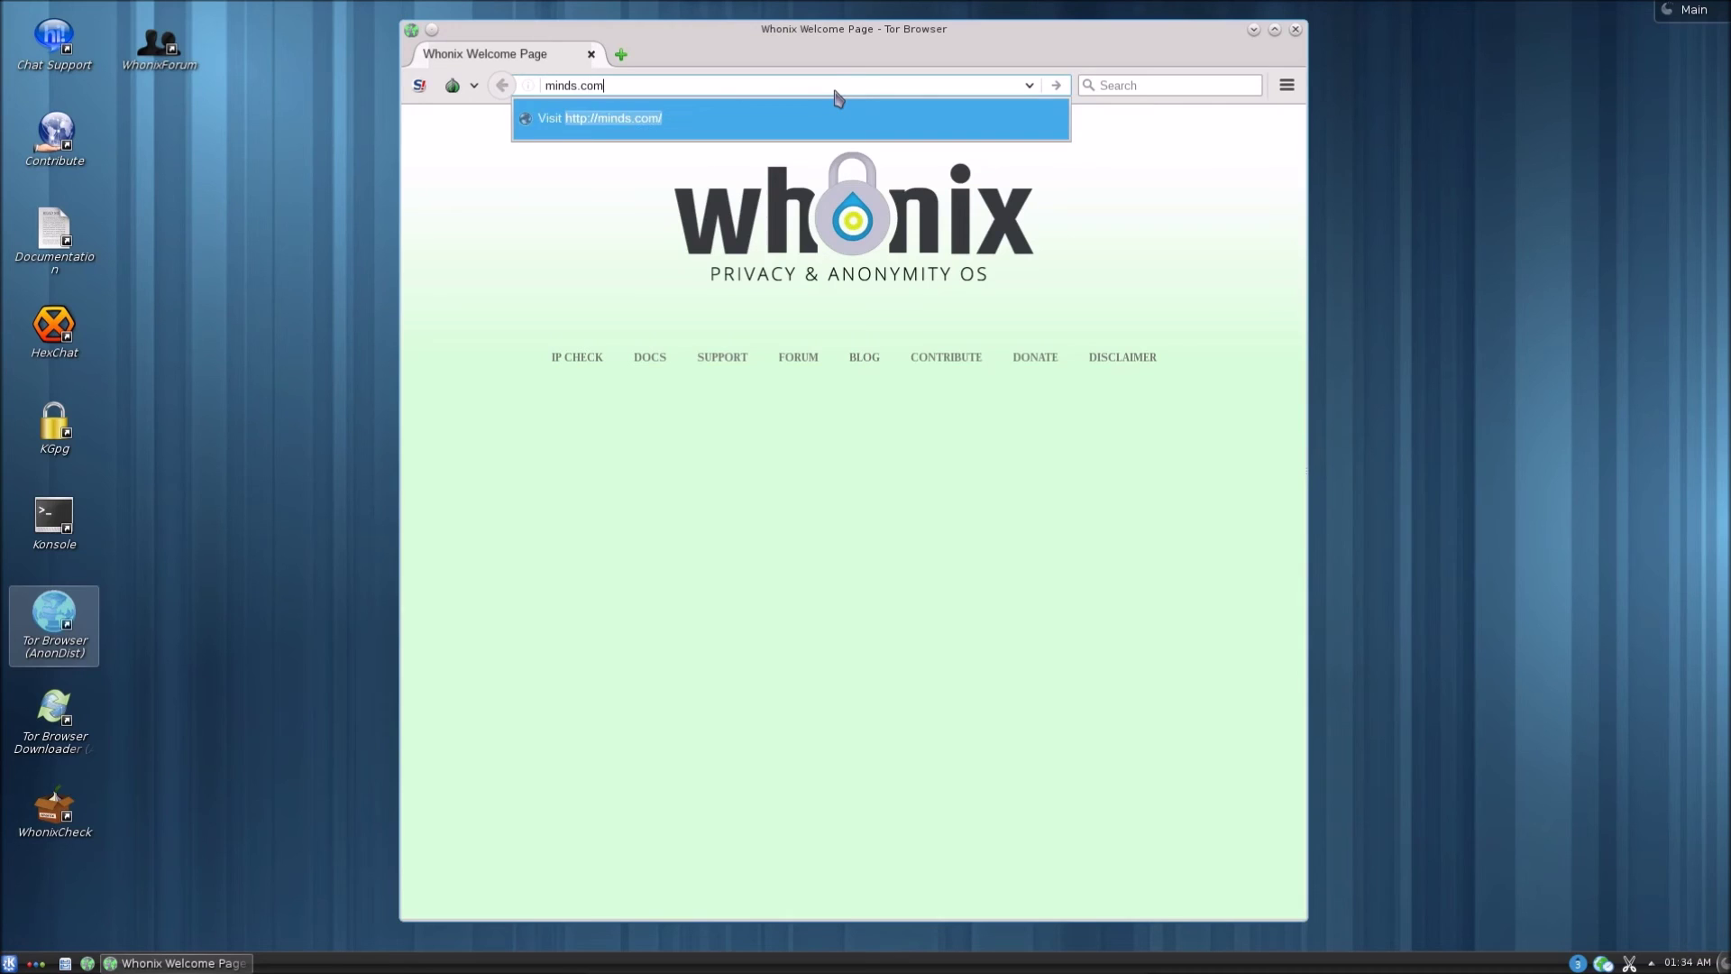
{"action": "key", "text": "Return"}
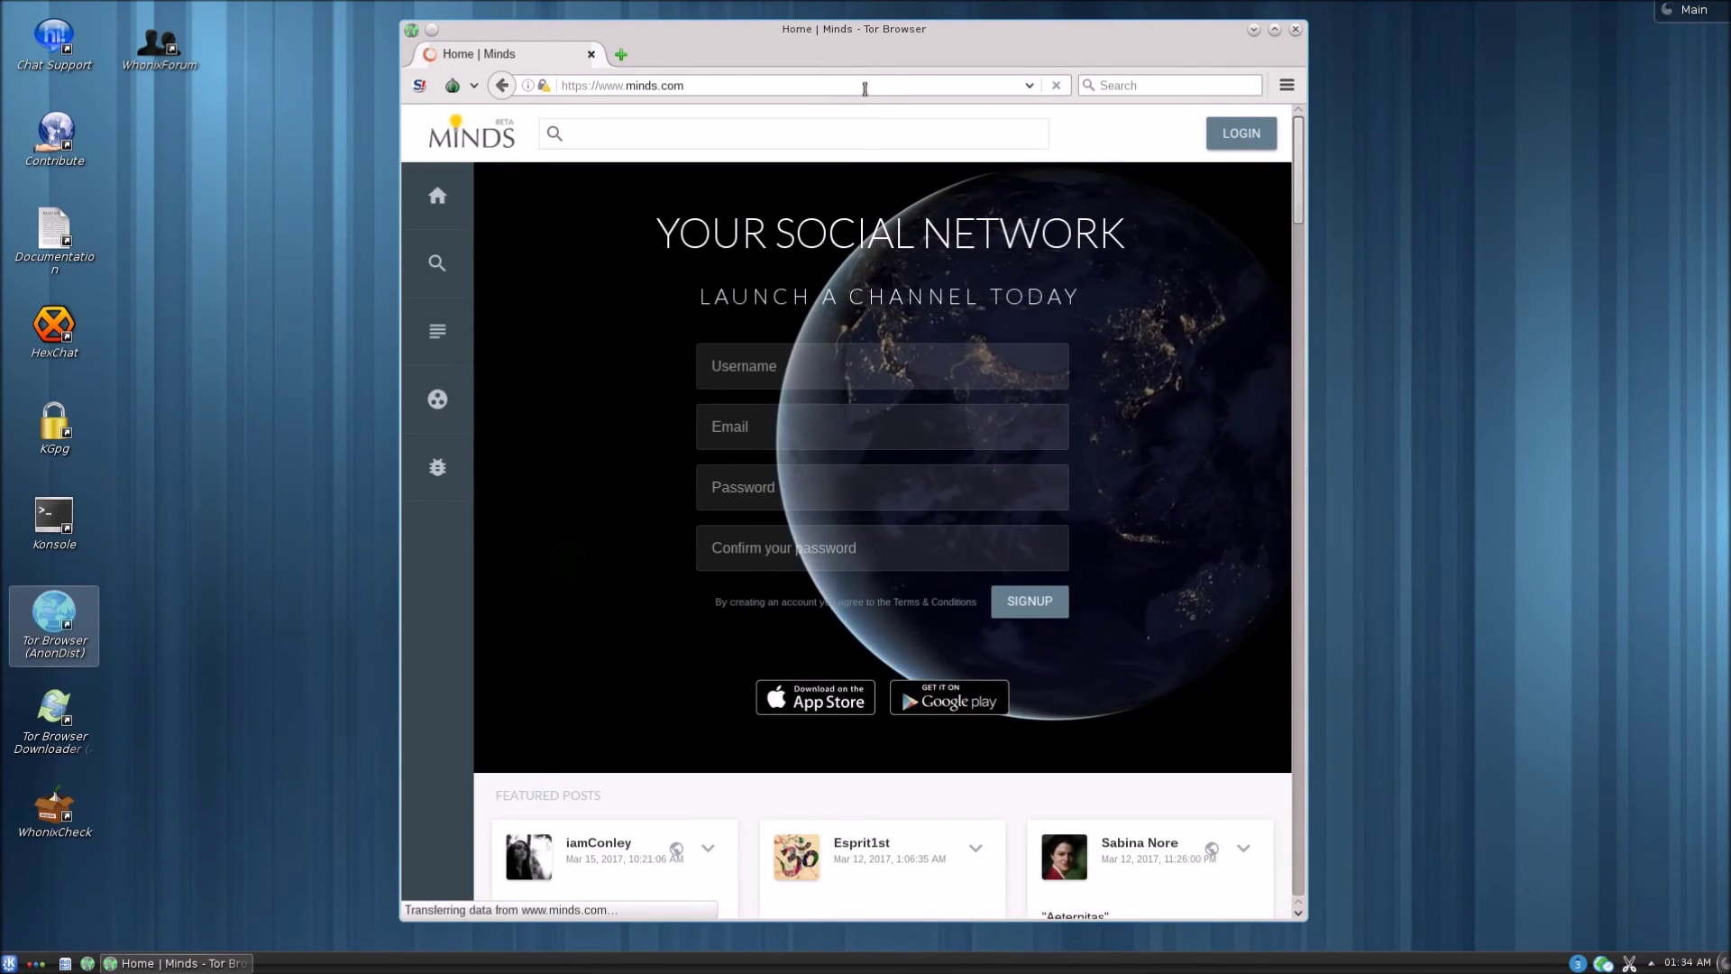
{"action": "left_click", "coordinate": [1241, 136]}
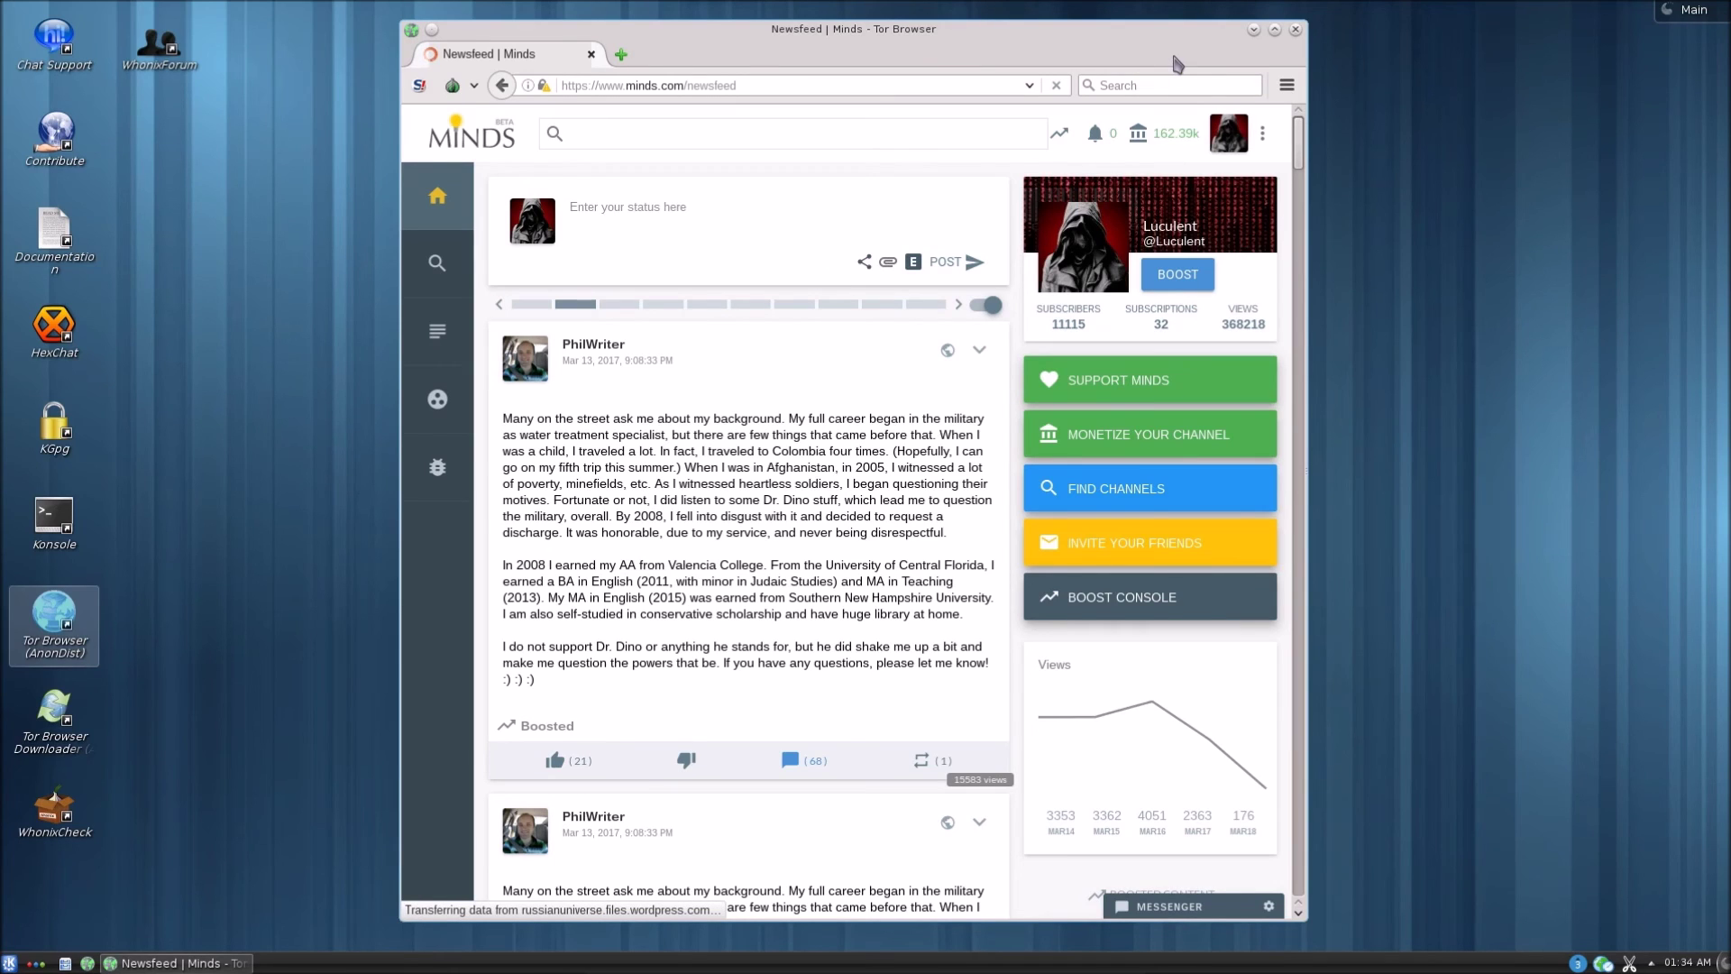
Check for a Tor Browser update and dismiss the Software Update dialog.
{"action": "left_click", "coordinate": [476, 87]}
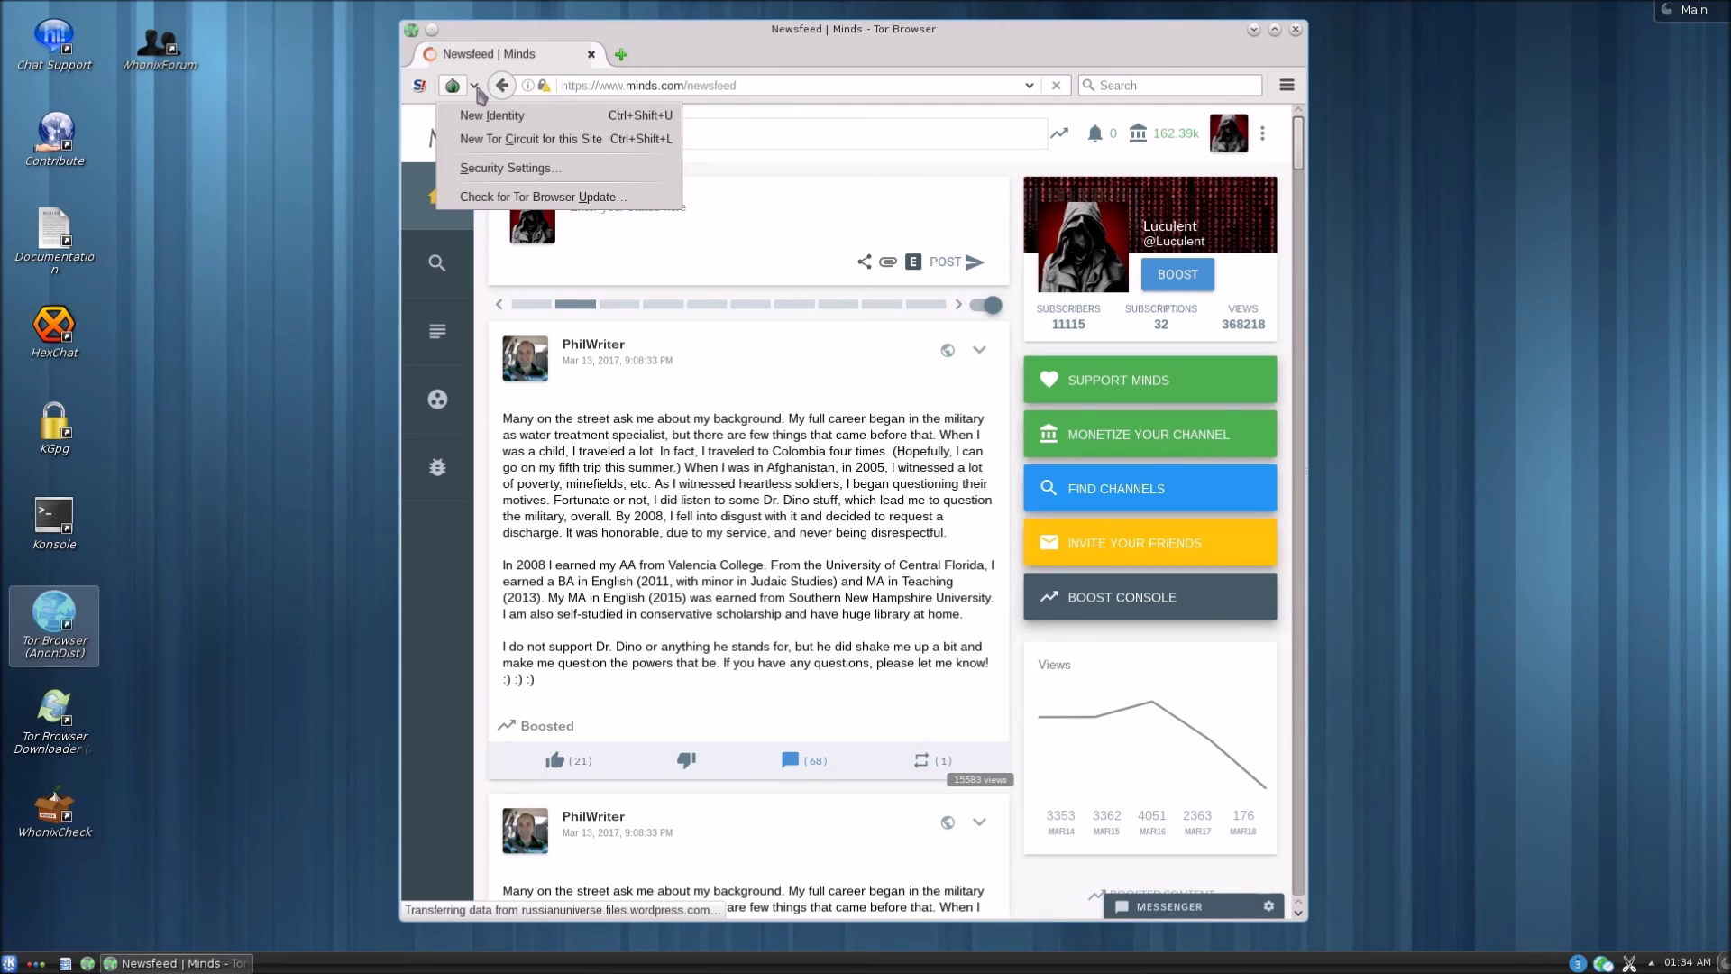
{"action": "left_click", "coordinate": [497, 199]}
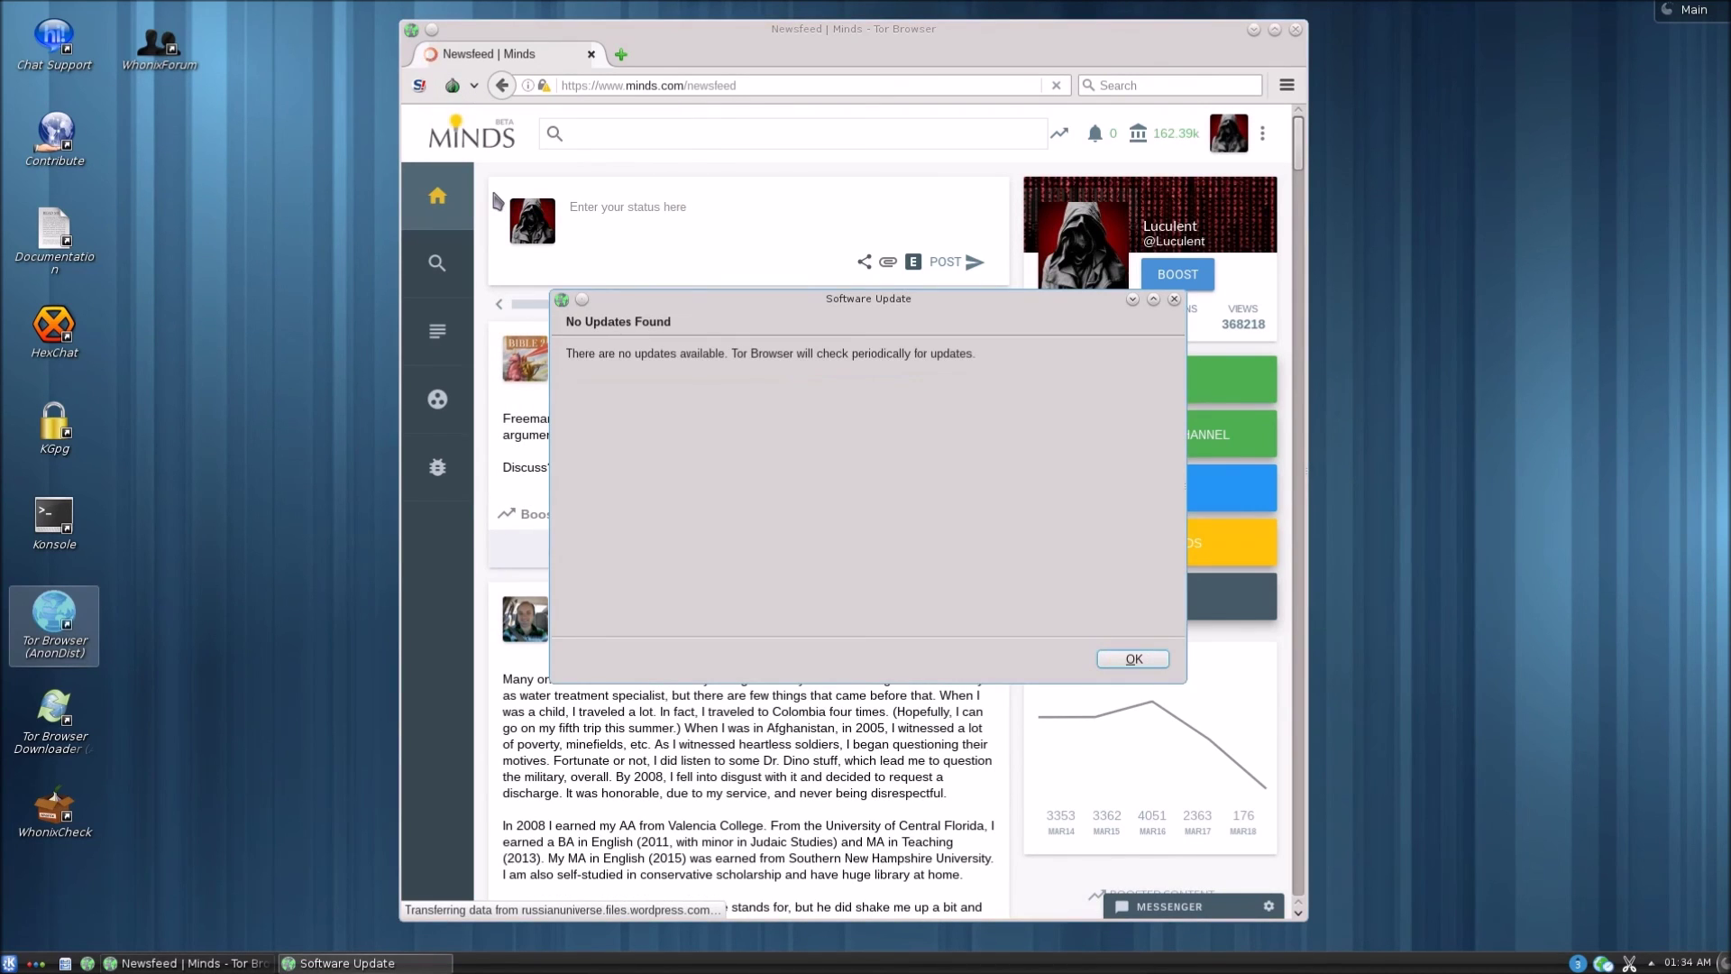
{"action": "left_click", "coordinate": [1133, 661]}
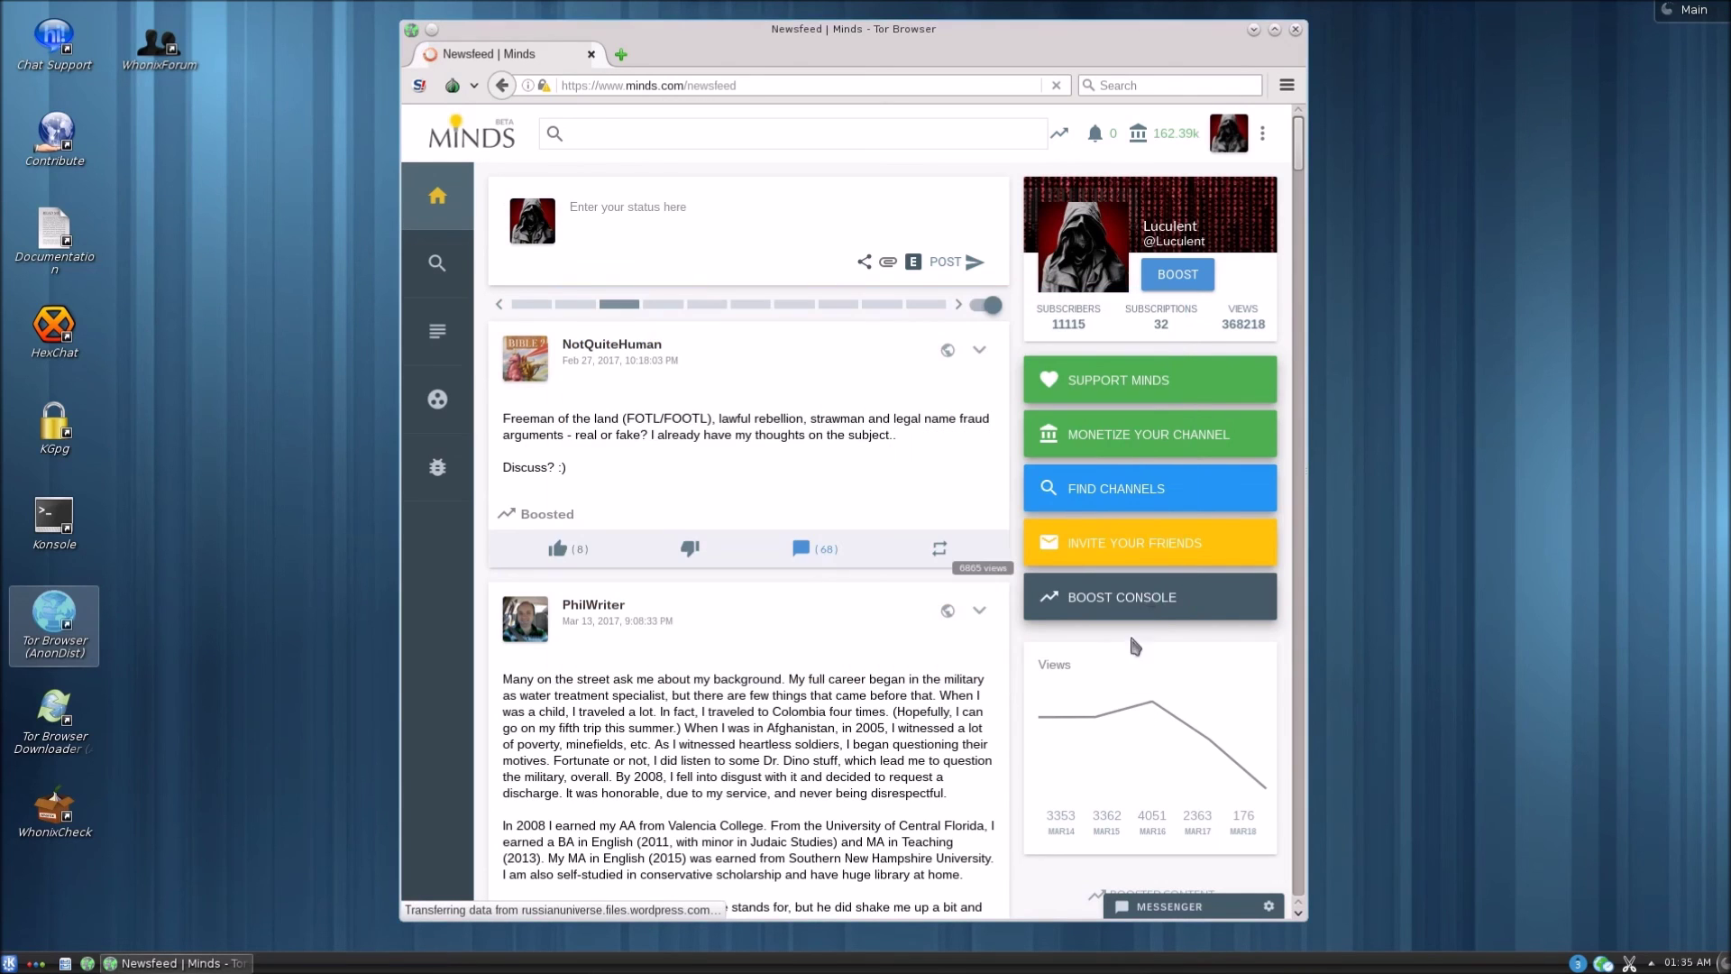
Close Tor Browser and turn off the Whonix-Workstation virtual machine from within its desktop.
{"action": "left_click", "coordinate": [1295, 30]}
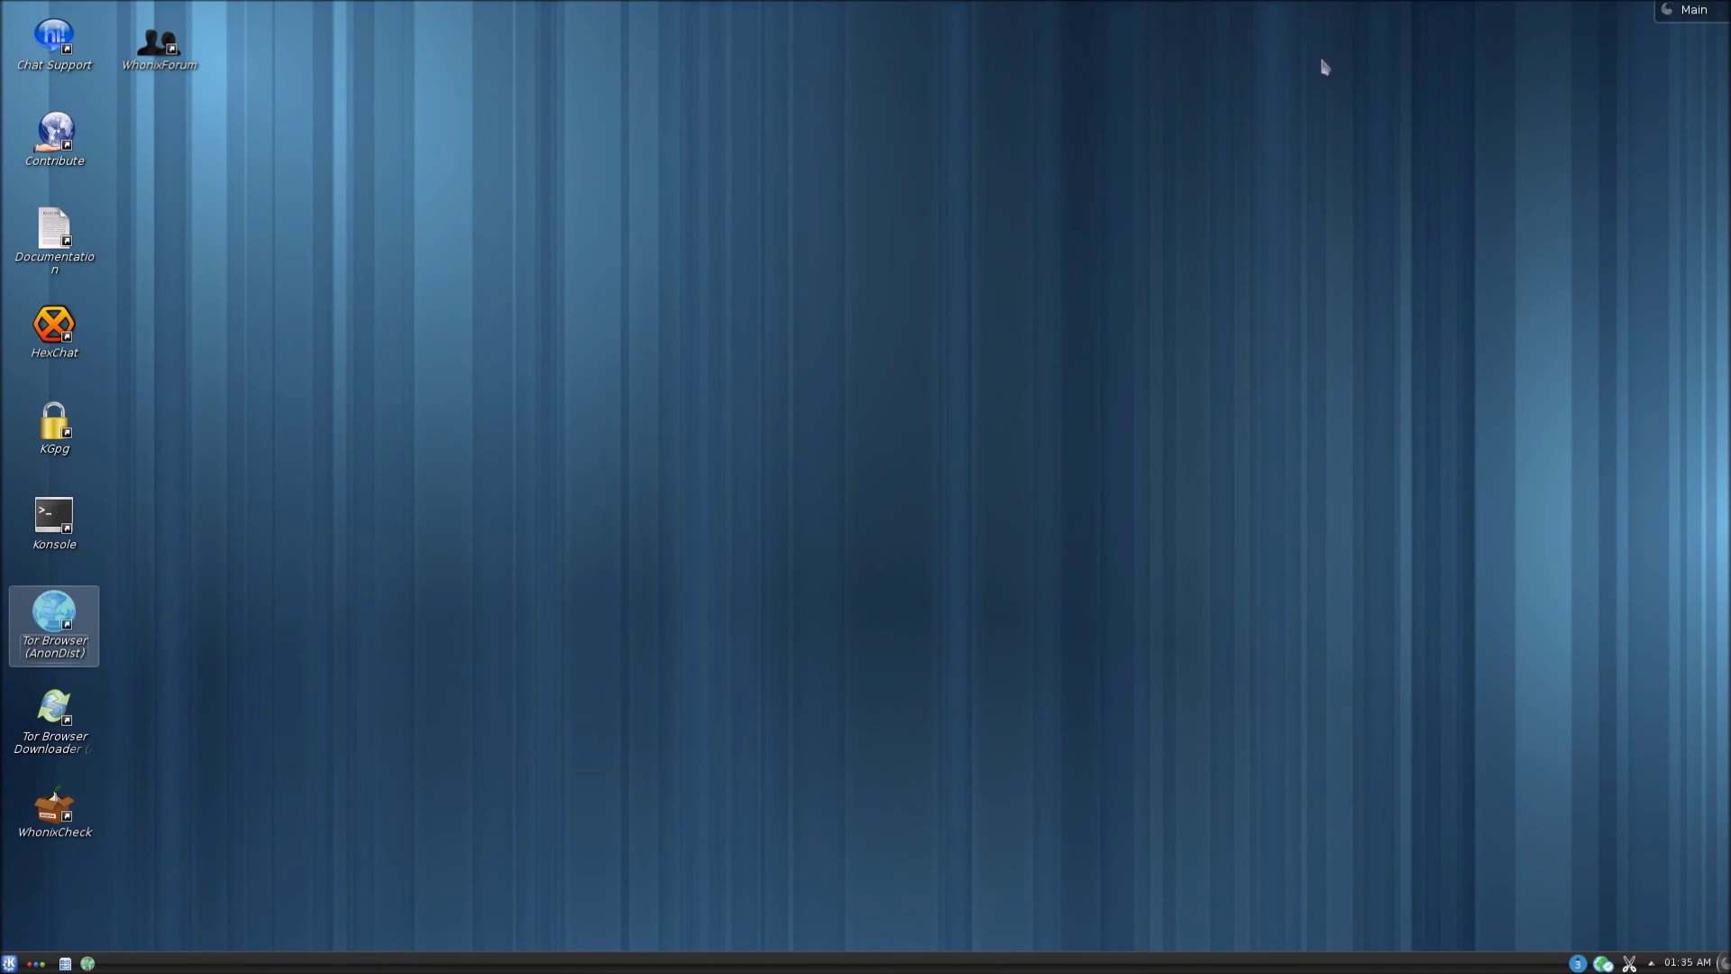
{"action": "left_click", "coordinate": [1693, 16]}
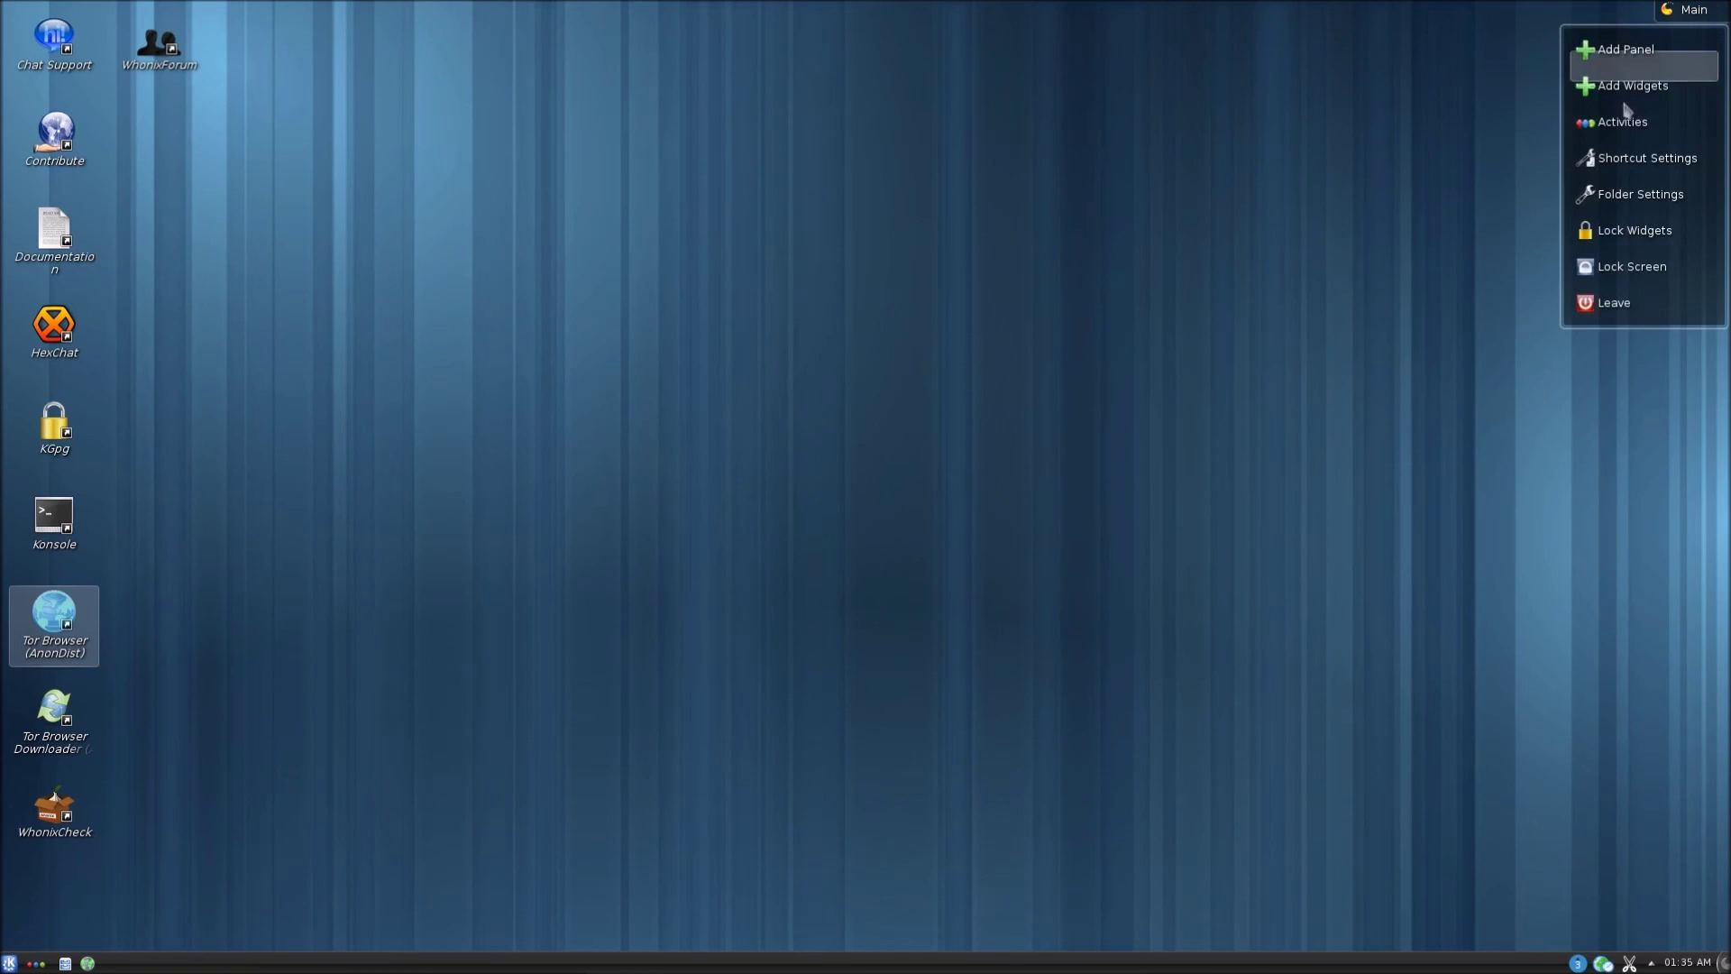
{"action": "left_click", "coordinate": [1612, 313]}
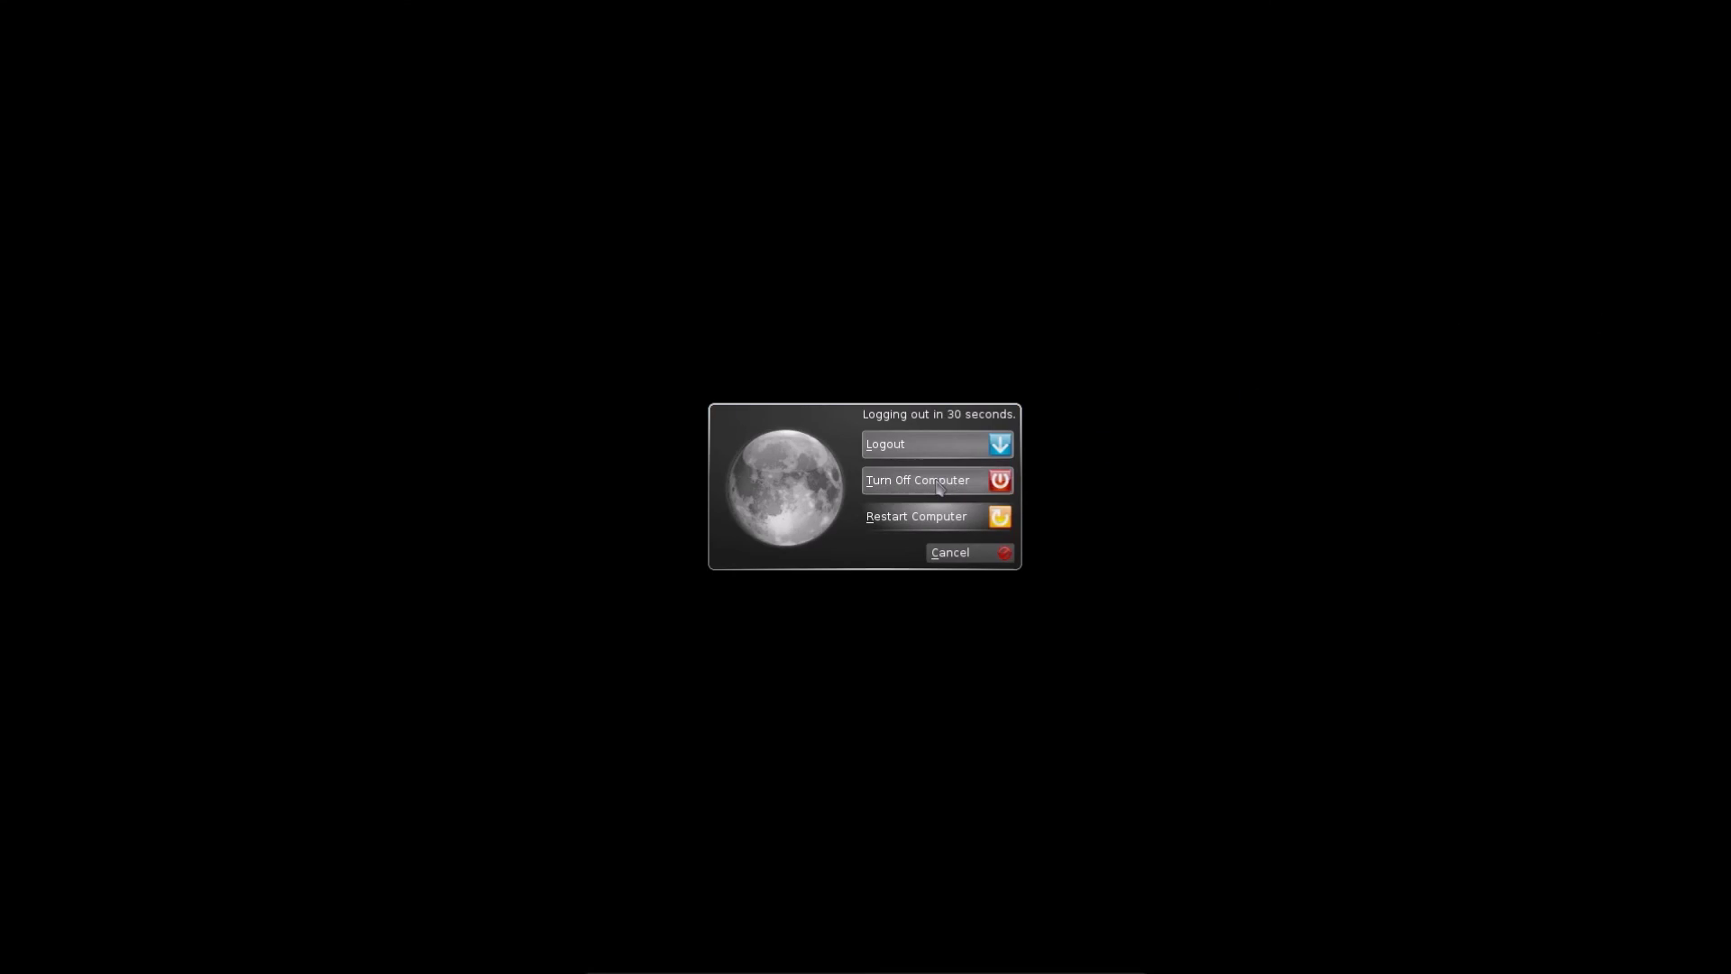
{"action": "left_click", "coordinate": [938, 485]}
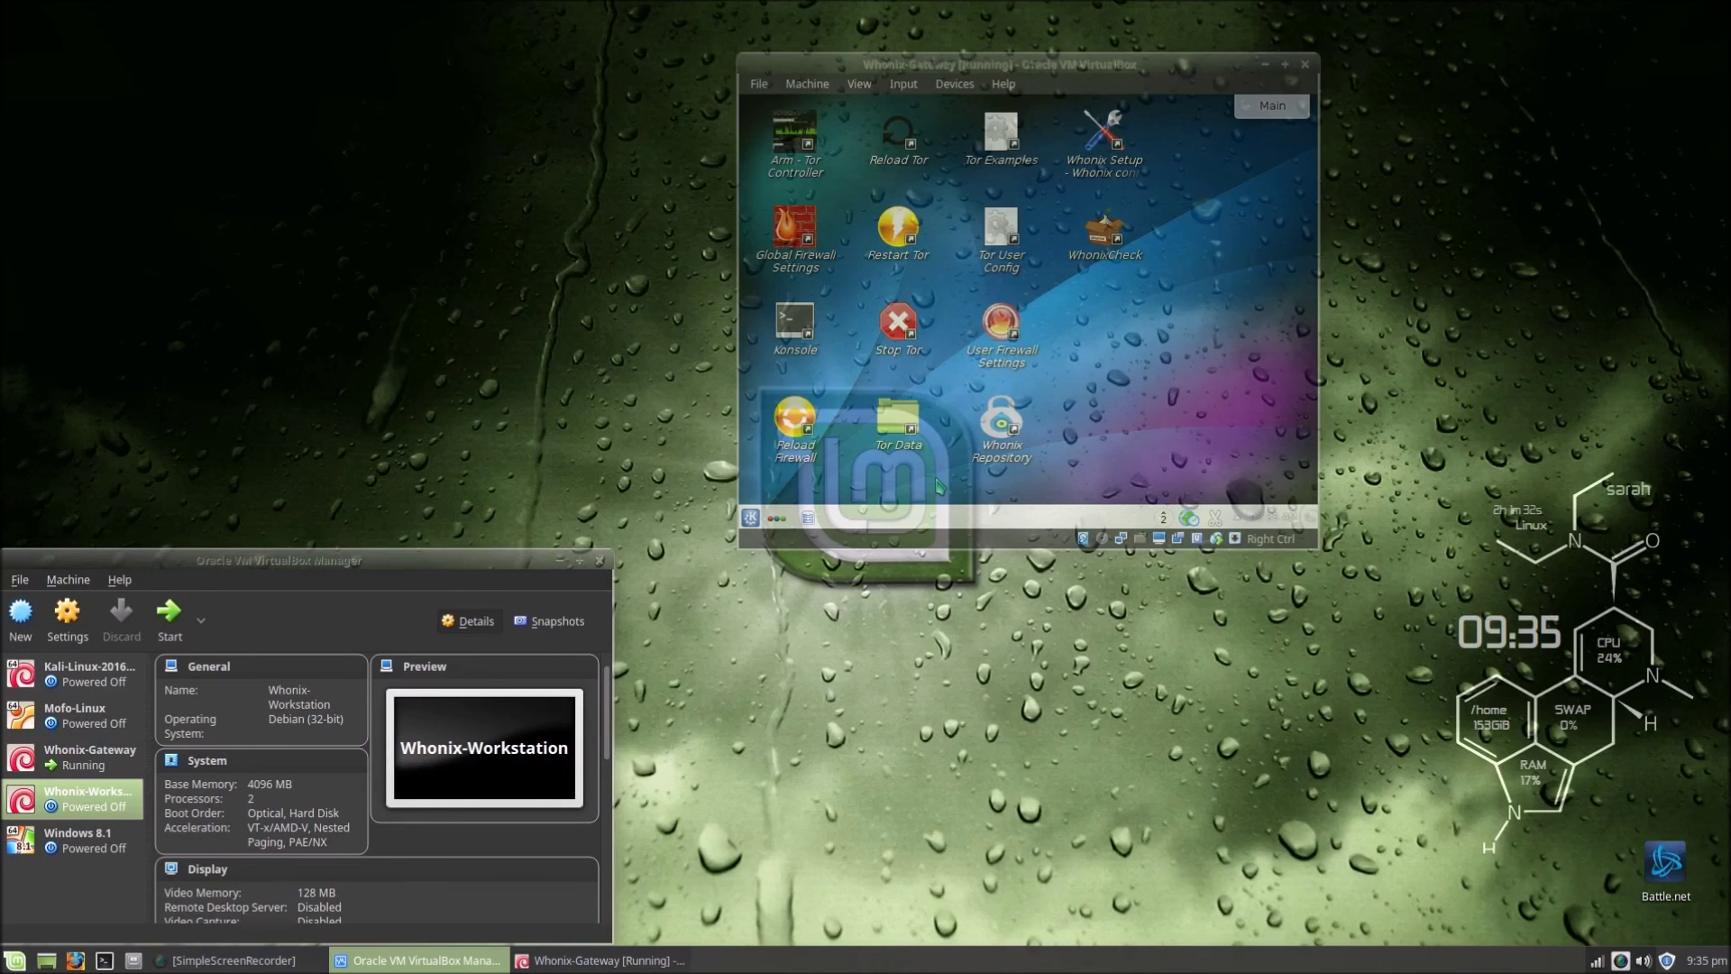
Turn off the Whonix-Gateway virtual machine from within its desktop and close VirtualBox Manager.
{"action": "left_click", "coordinate": [1271, 116]}
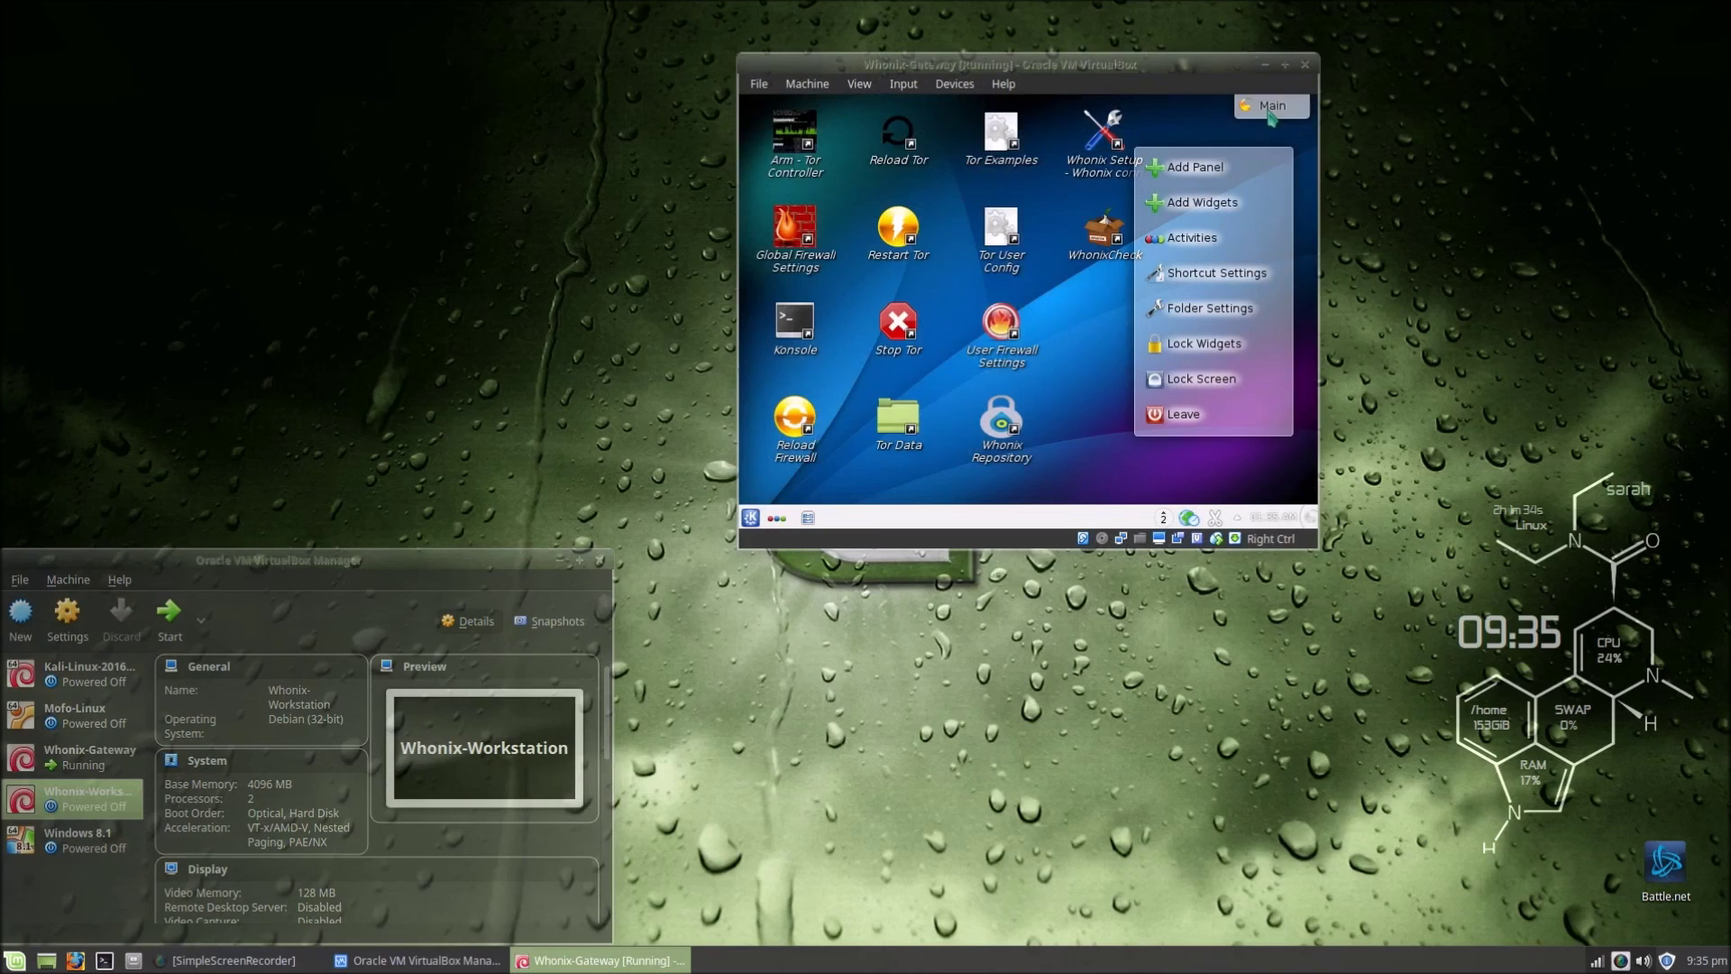
{"action": "left_click", "coordinate": [1190, 413]}
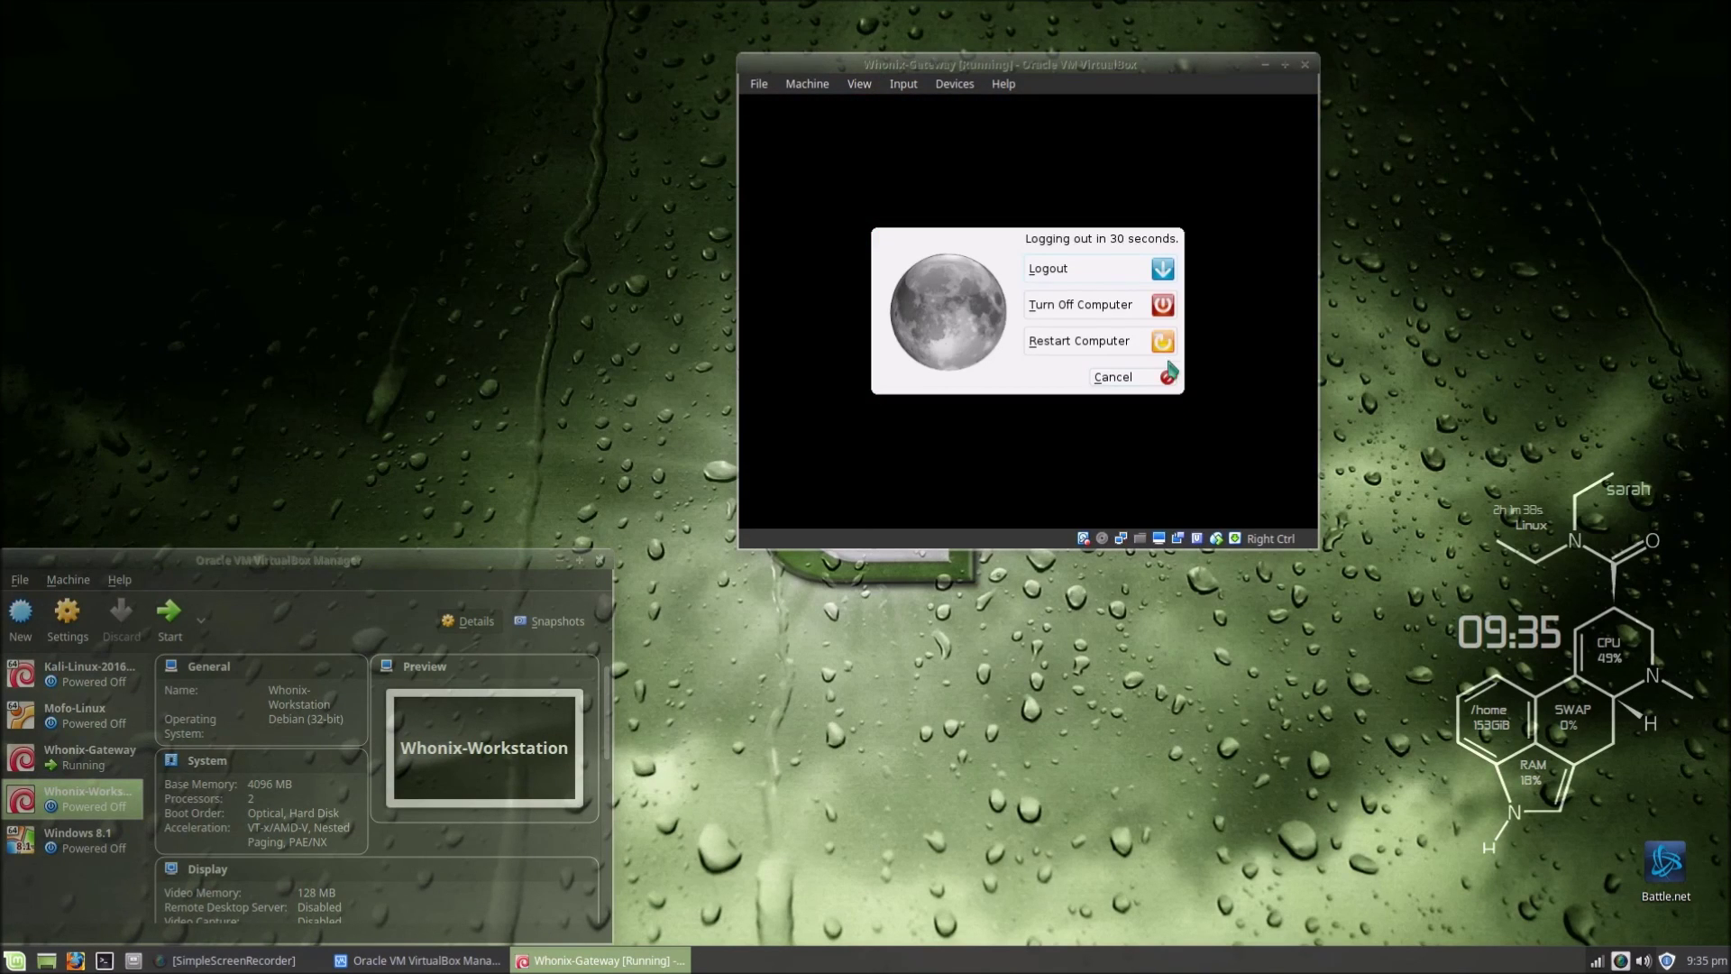
{"action": "left_click", "coordinate": [1161, 310]}
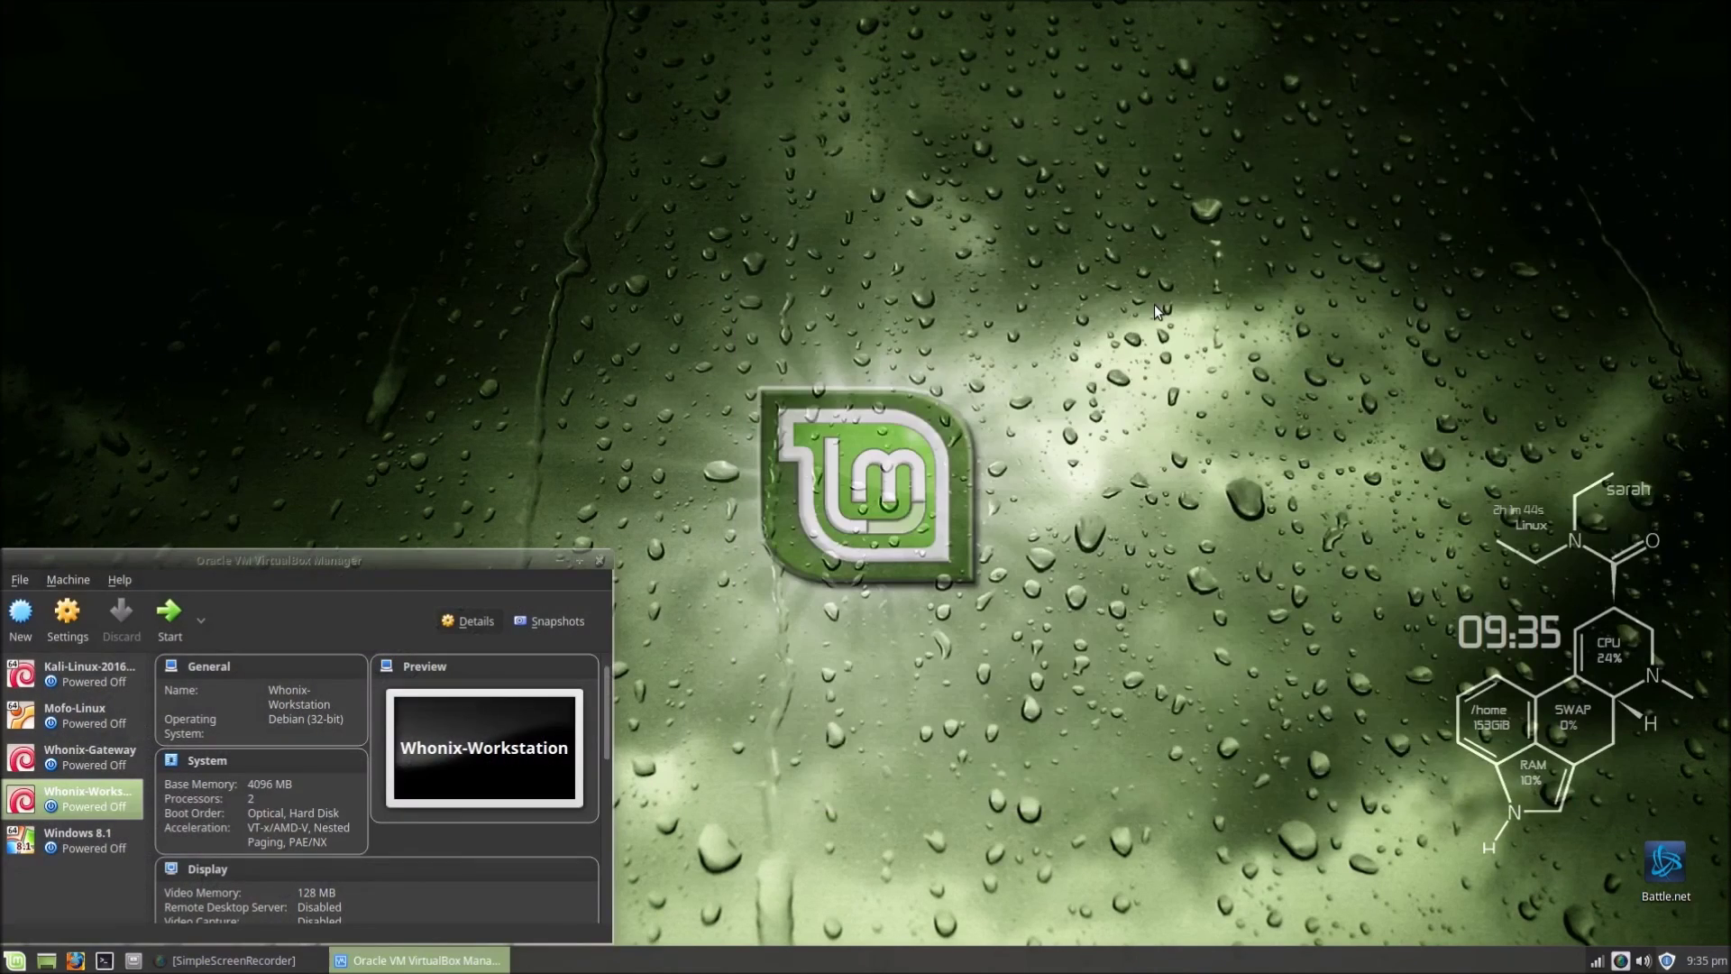
{"action": "left_click", "coordinate": [599, 558]}
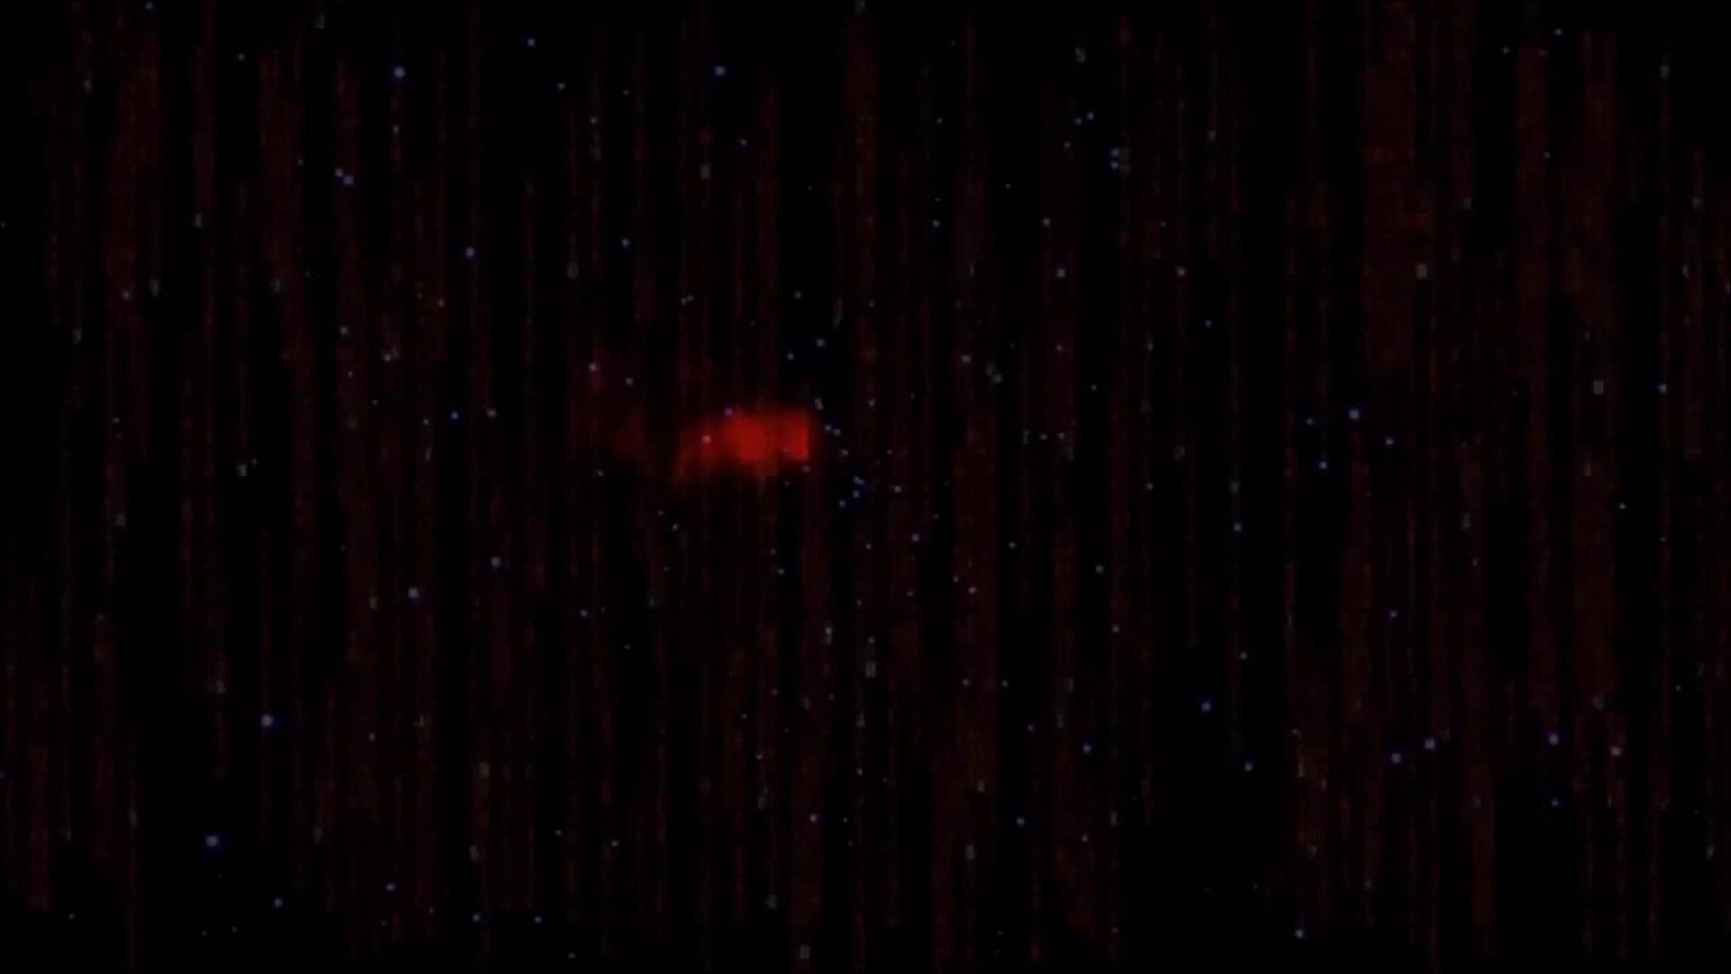